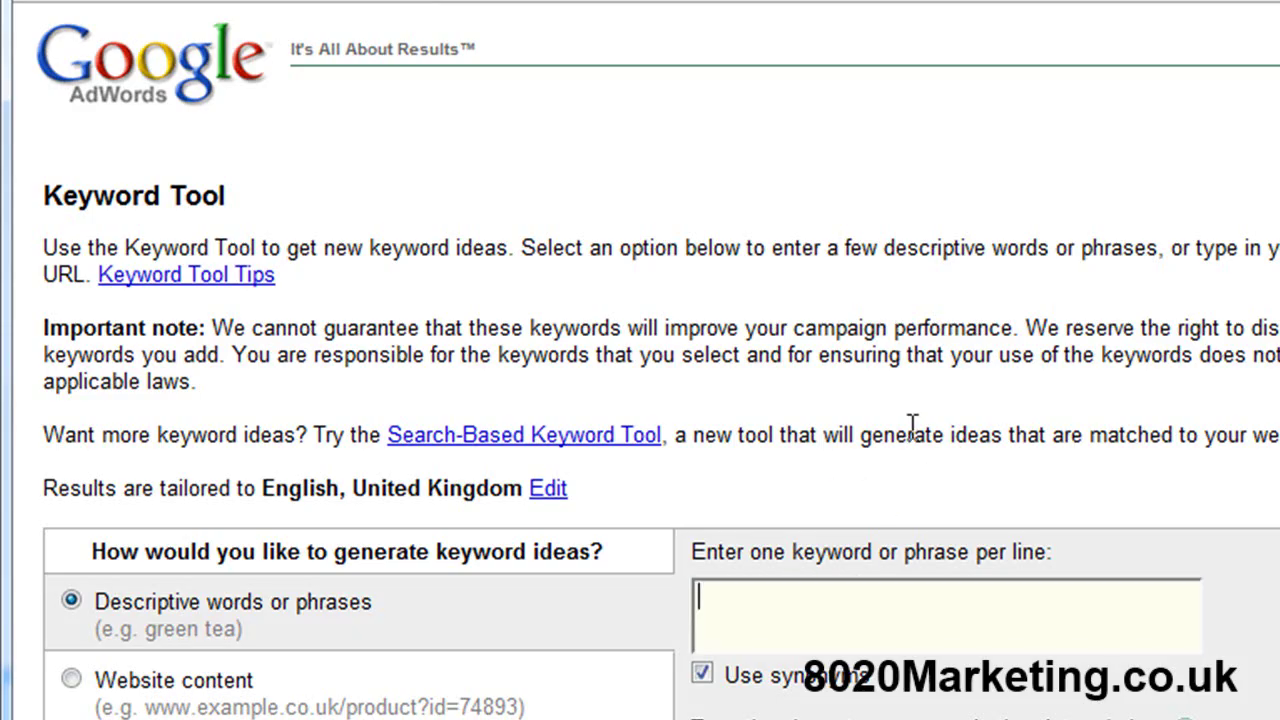
Generate keyword ideas for the phrase "dog training" with synonyms included
type("dog trai")
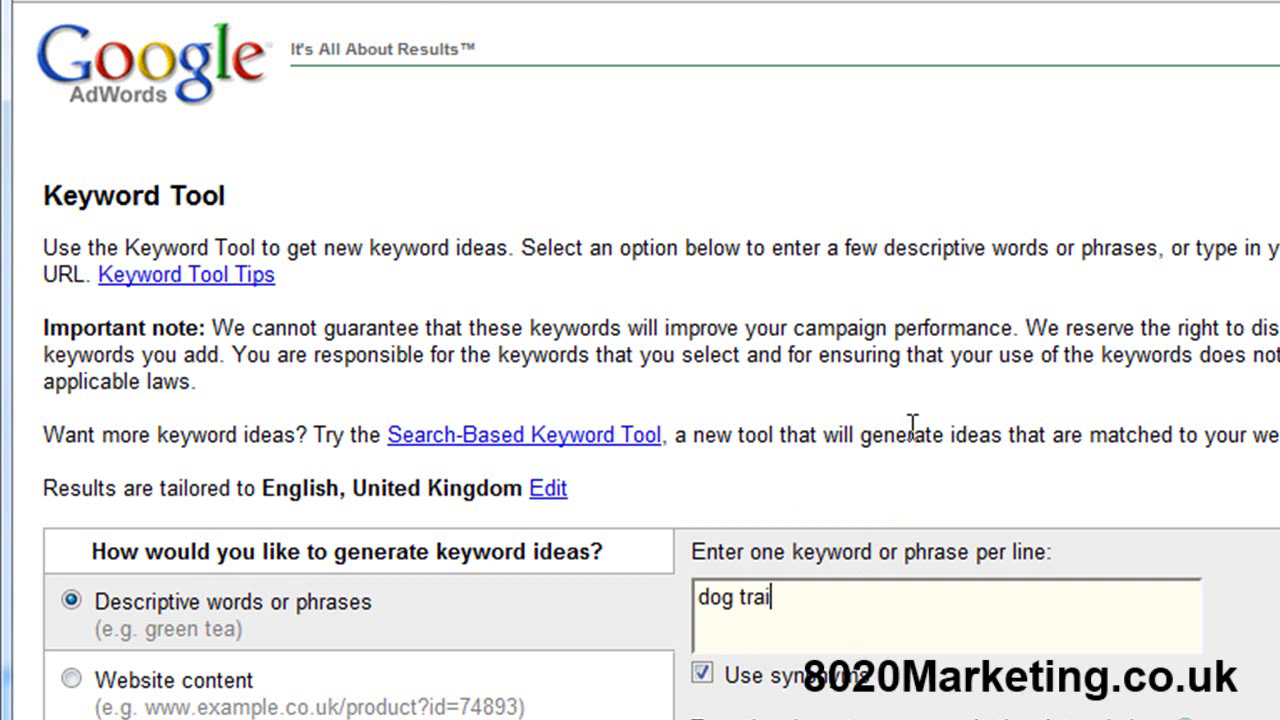
type("ning")
key("Tab")
key("Tab")
key("Tab")
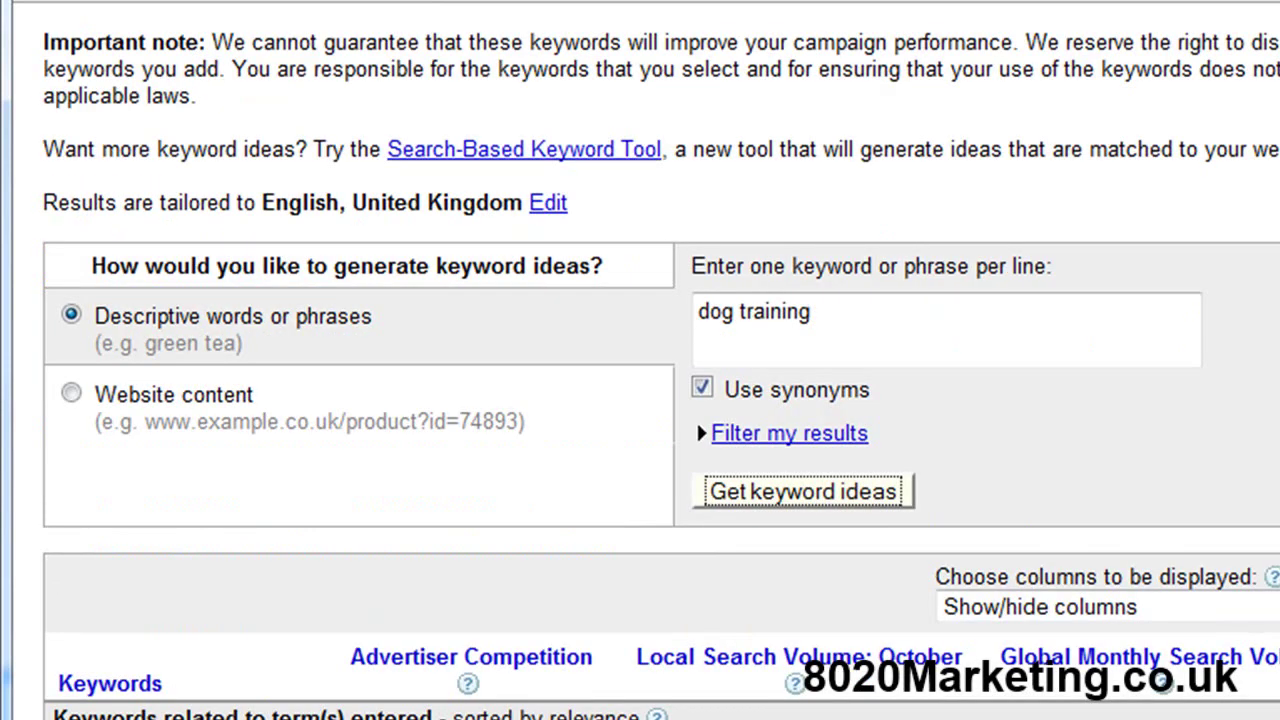
Sort the related keywords by local search volume for October, highest first
scroll(903, 531, "down", 5)
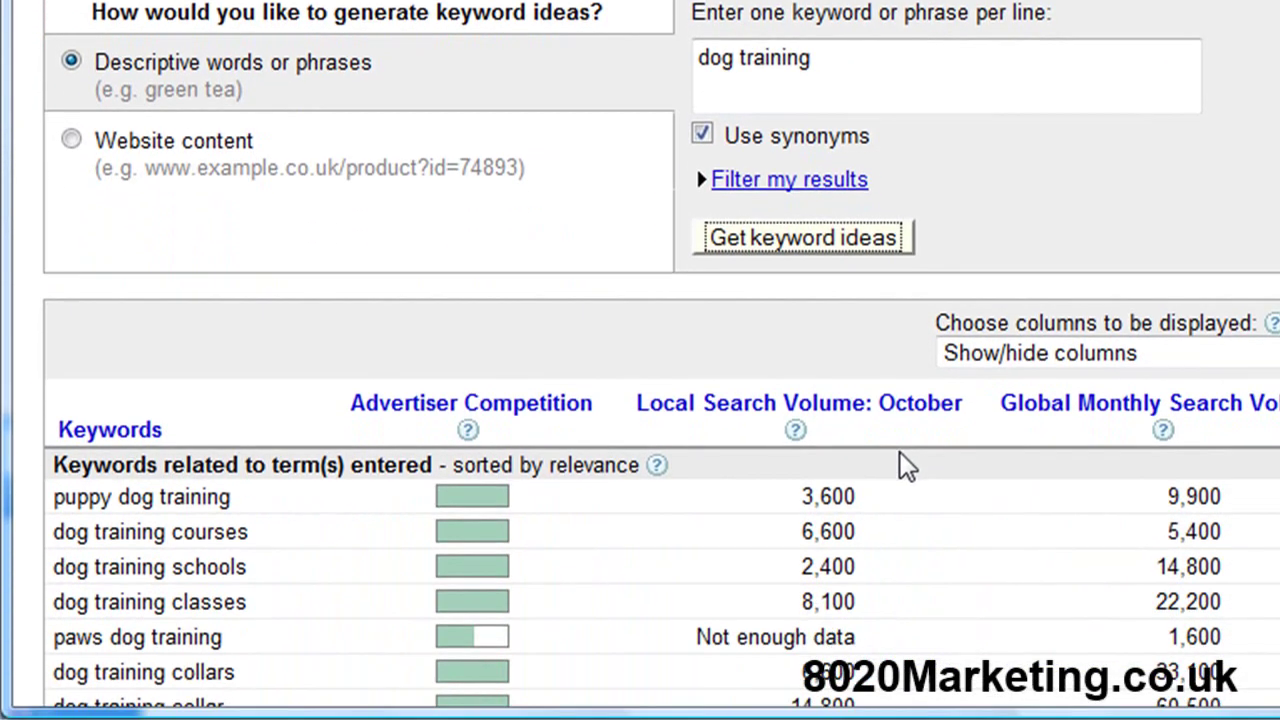
scroll(899, 453, "down", 5)
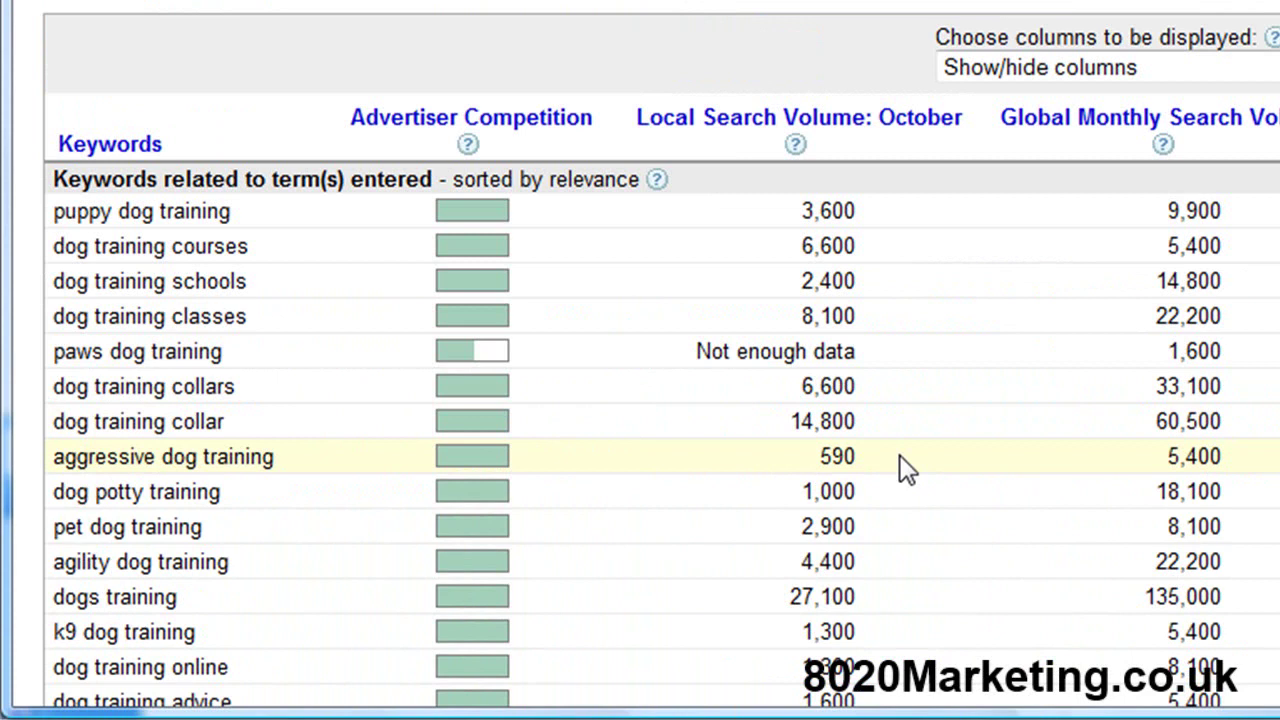
left_click(735, 125)
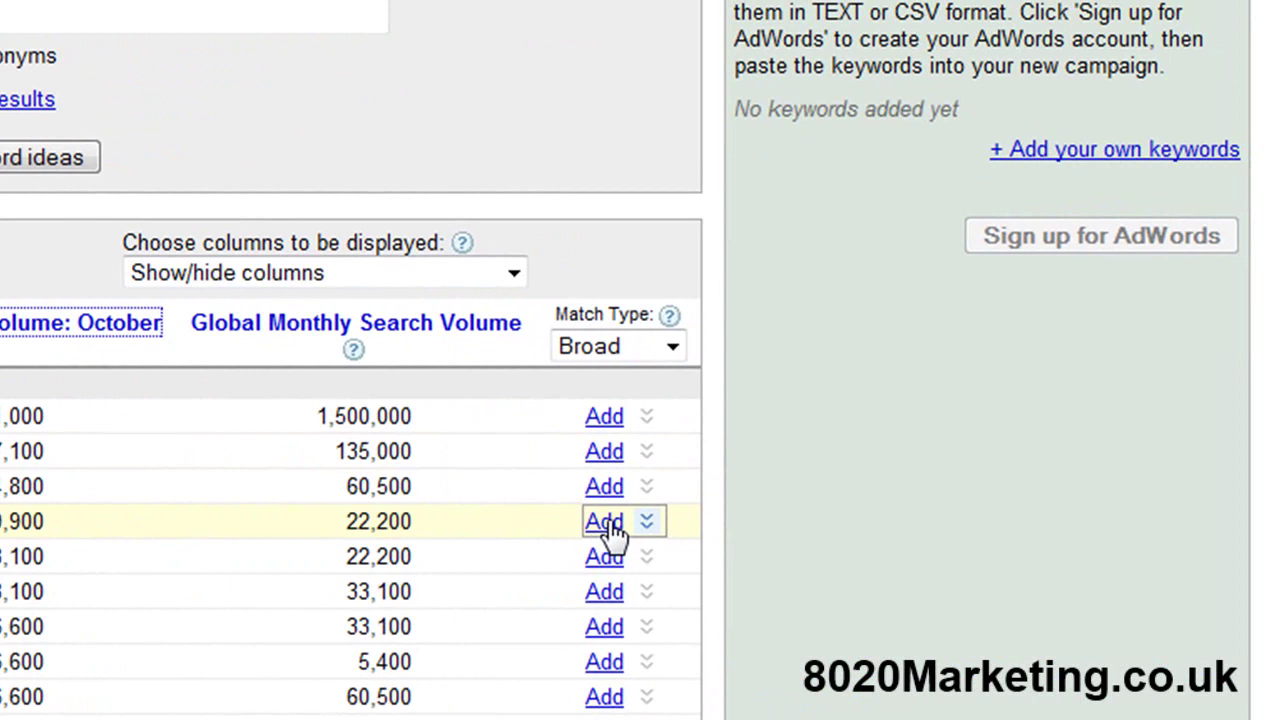
Add "gun dog training", "dog training collars", "dog training courses" and "dog training books" to the selected keywords
left_click(605, 522)
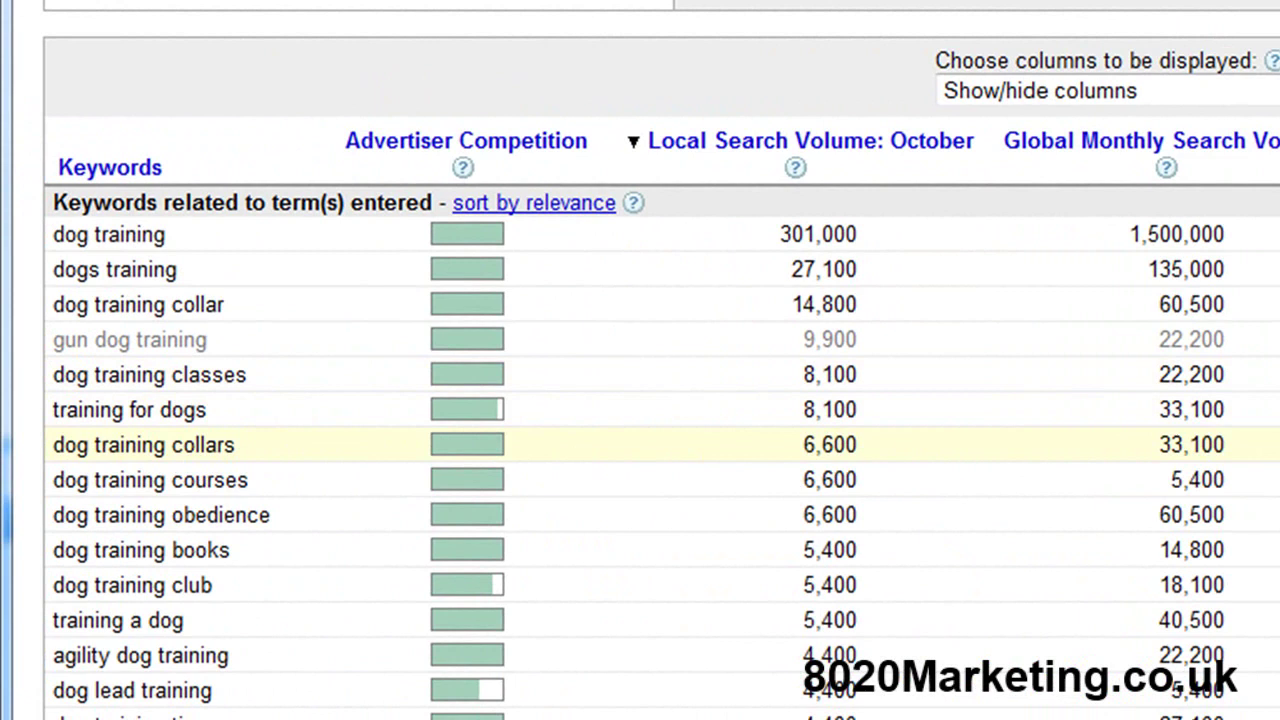
left_click(1275, 444)
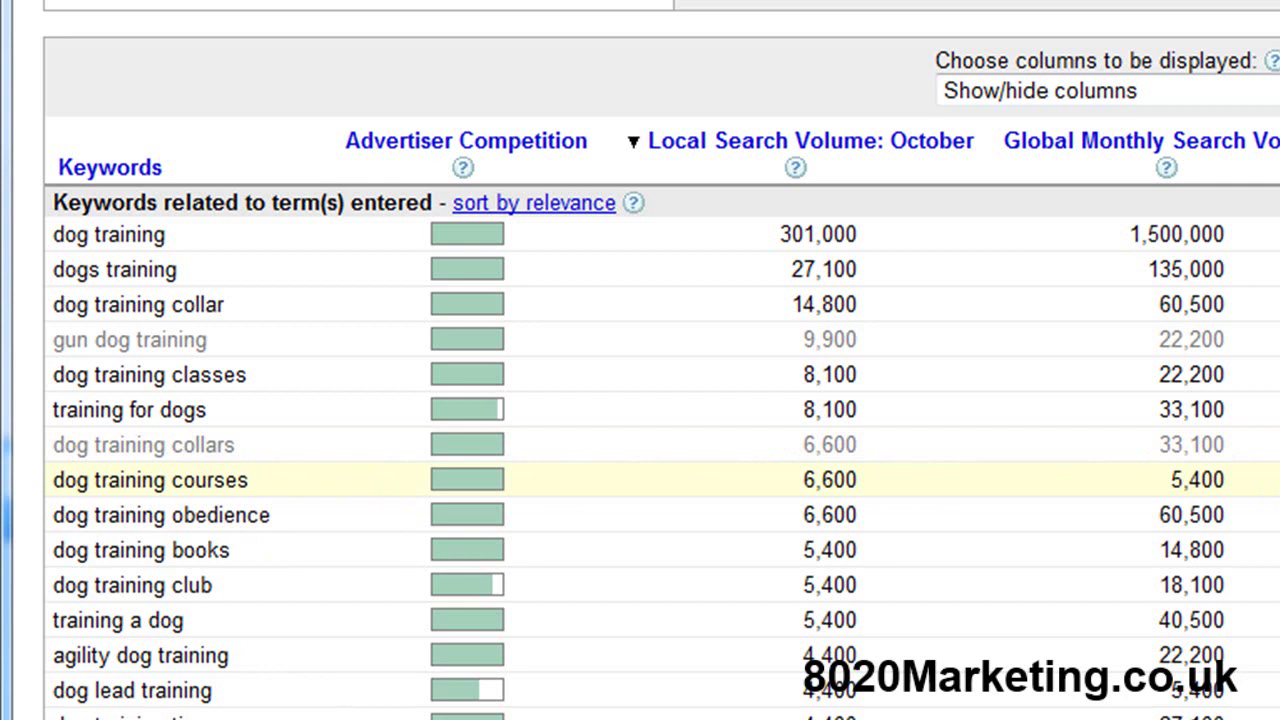
left_click(1275, 479)
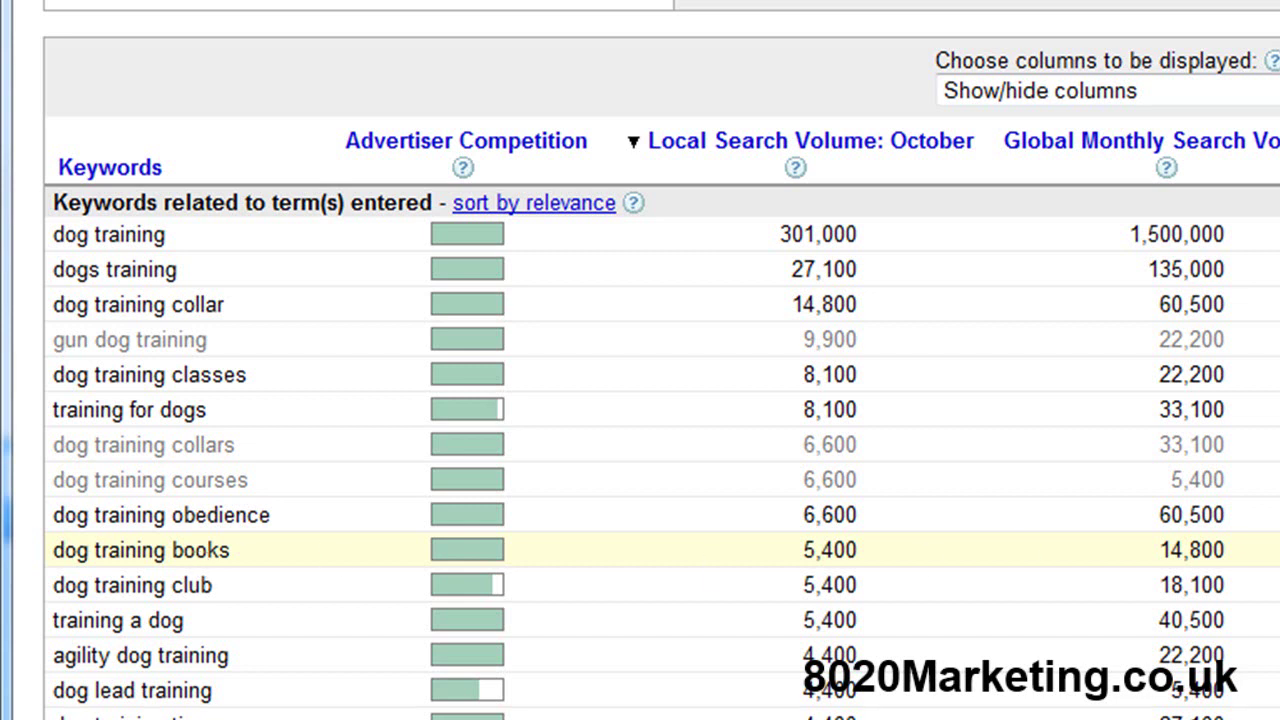
left_click(1279, 550)
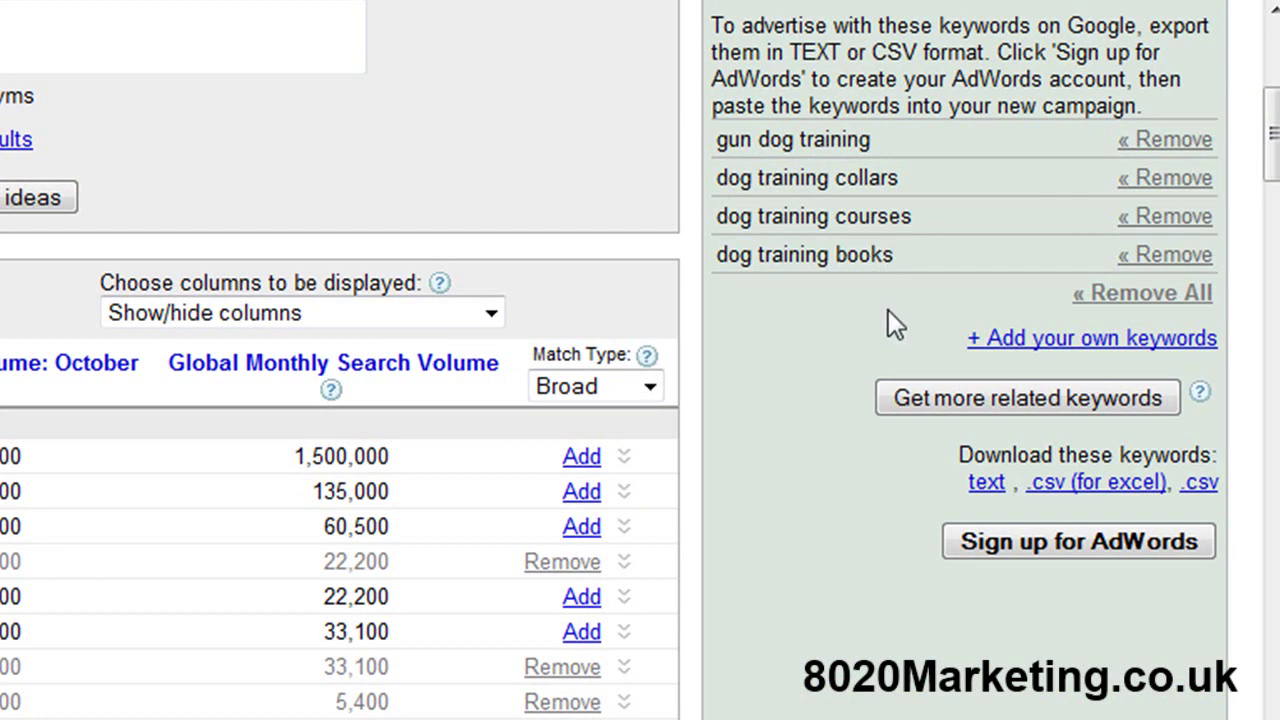
Download the selected keywords as a text file, open it in Notepad and move its window down over the browser
left_click(986, 484)
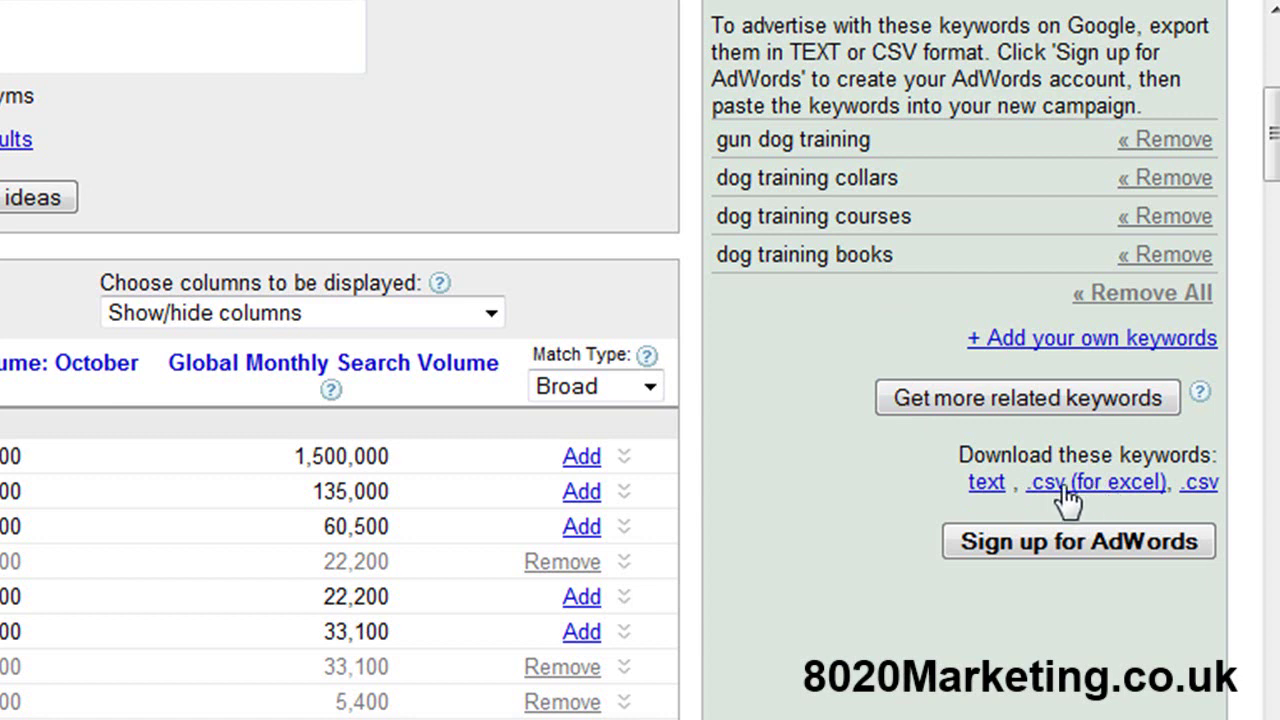
left_click(986, 483)
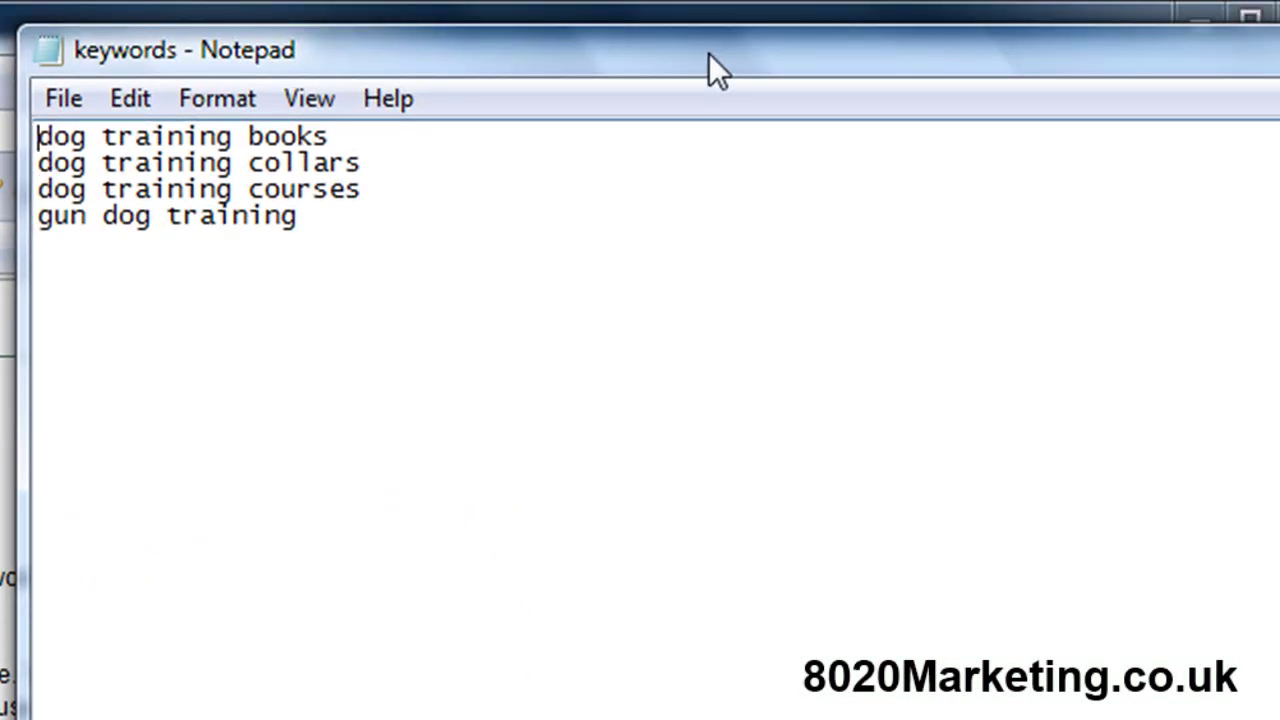
left_click(700, 64)
left_click_drag(699, 61, 681, 360)
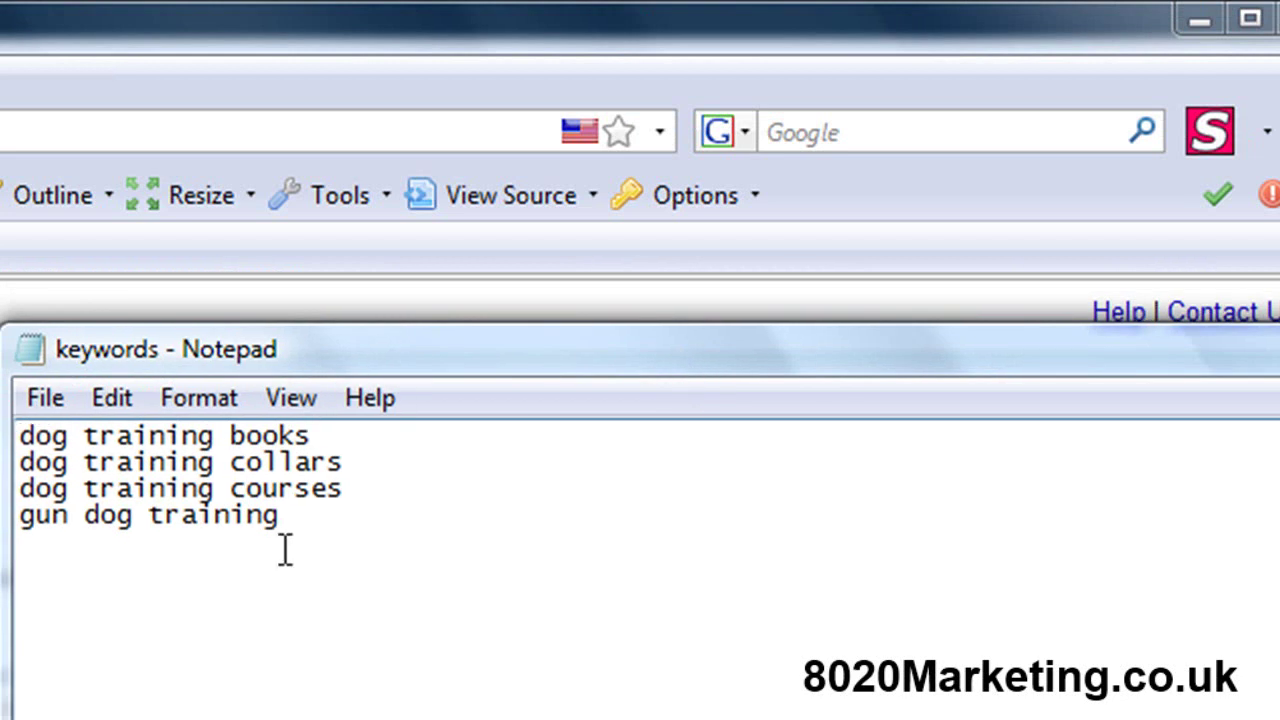
Insert the line "theme: dog training" above the keyword list
type("theme")
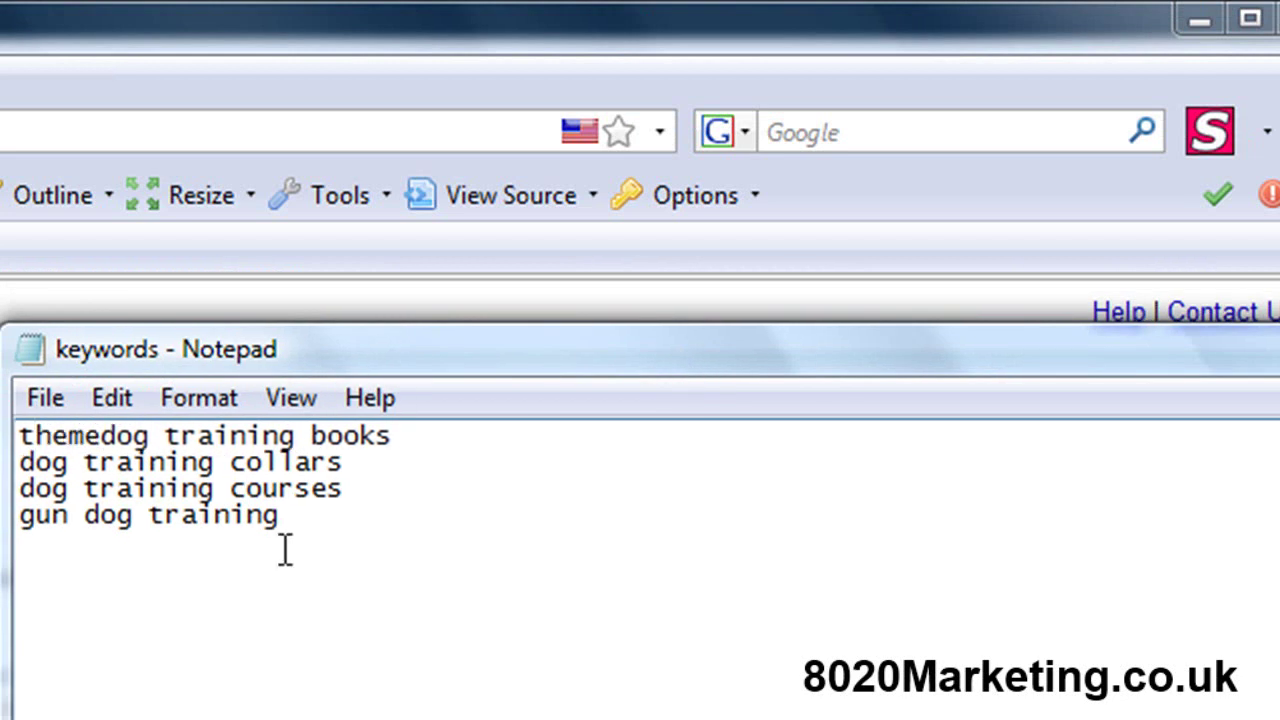
type(": ")
type("dog trainin")
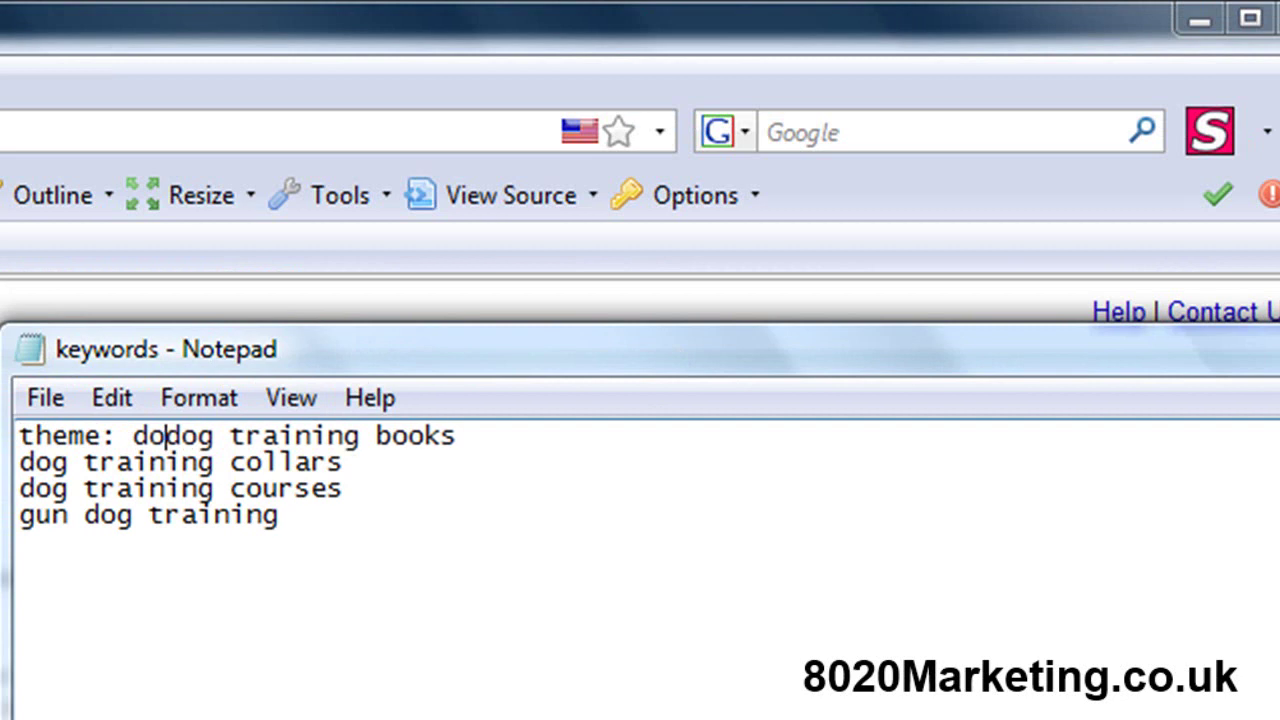
type("g")
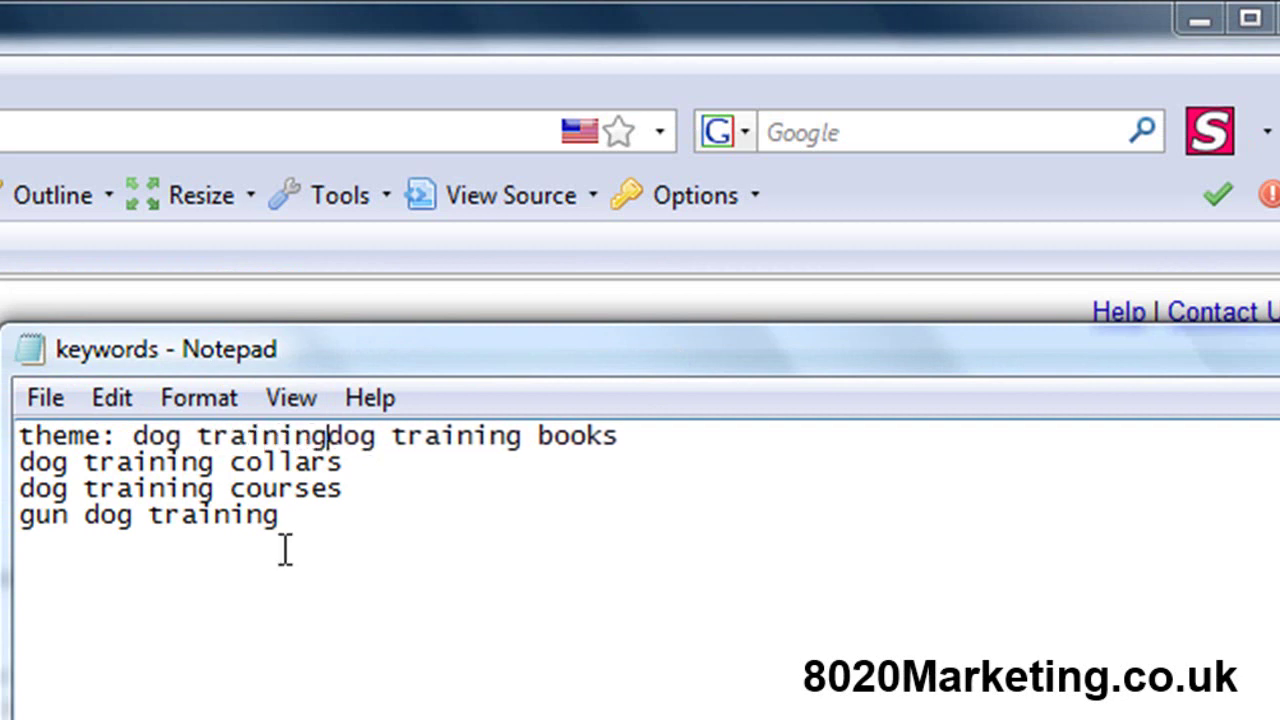
key("Return")
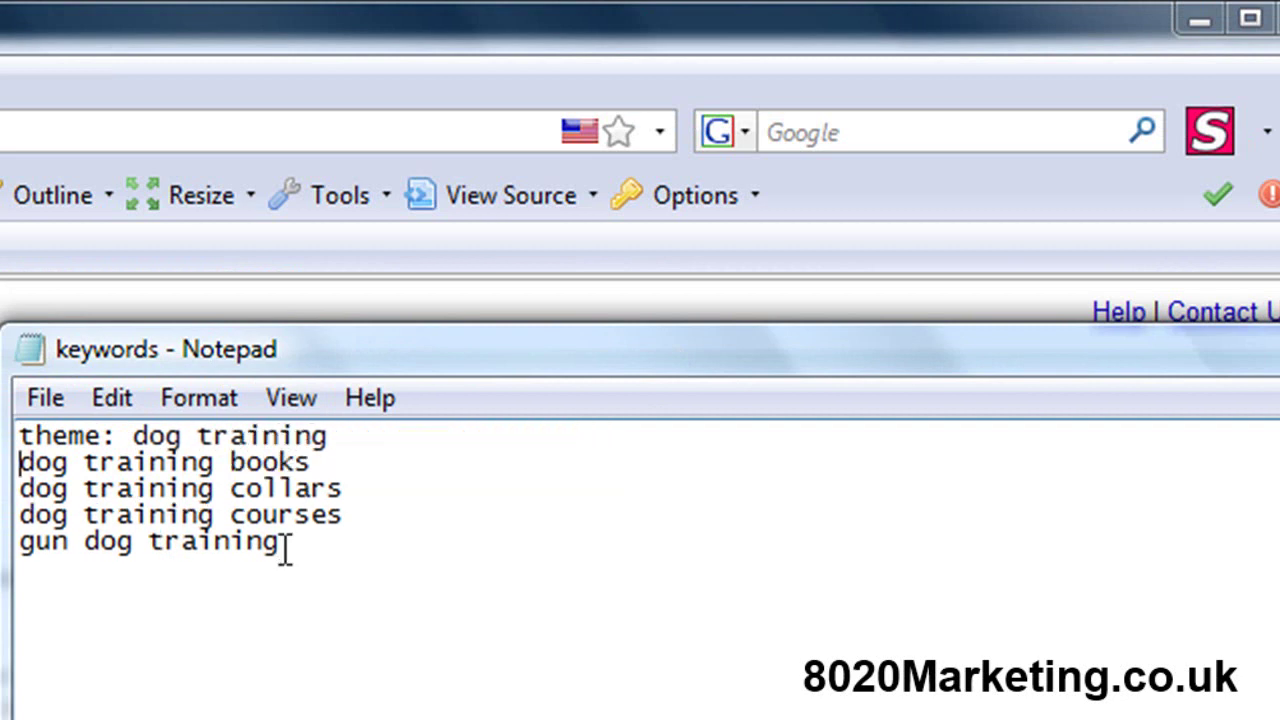
Add a blank line and the heading "categories" between the theme line and the keyword list
key("Return")
type("categ")
type("ories")
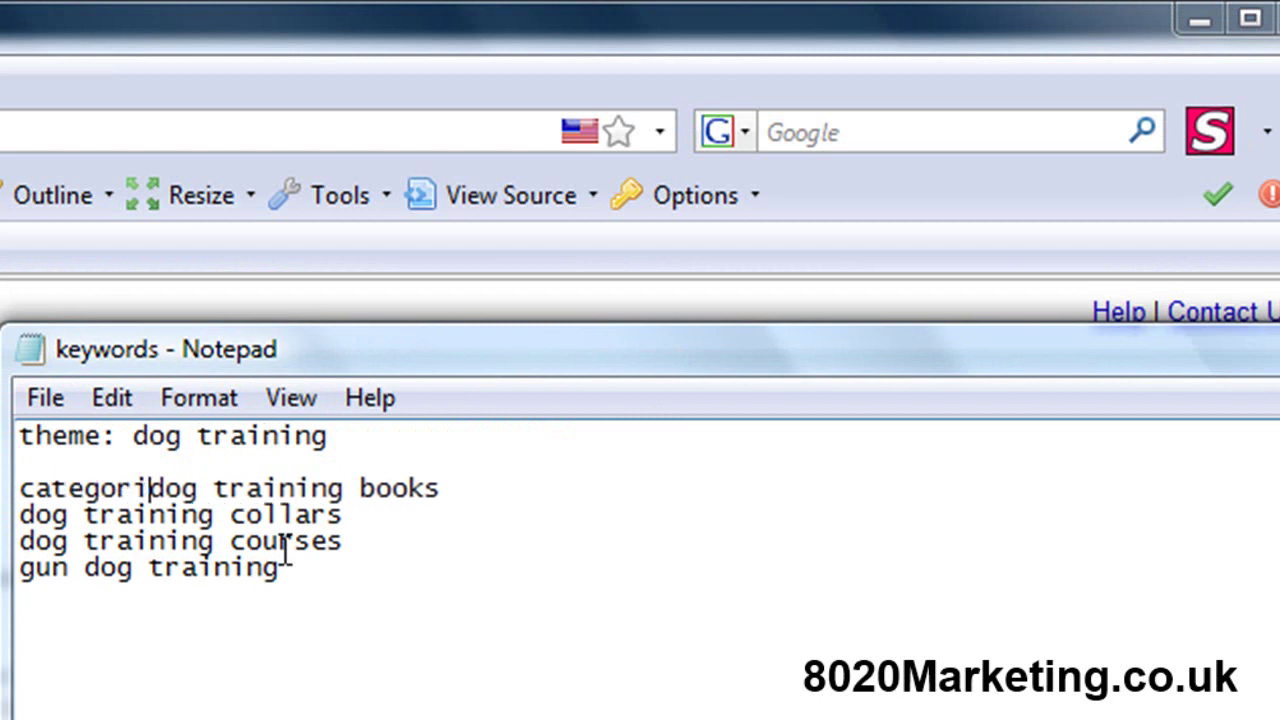
key("Return")
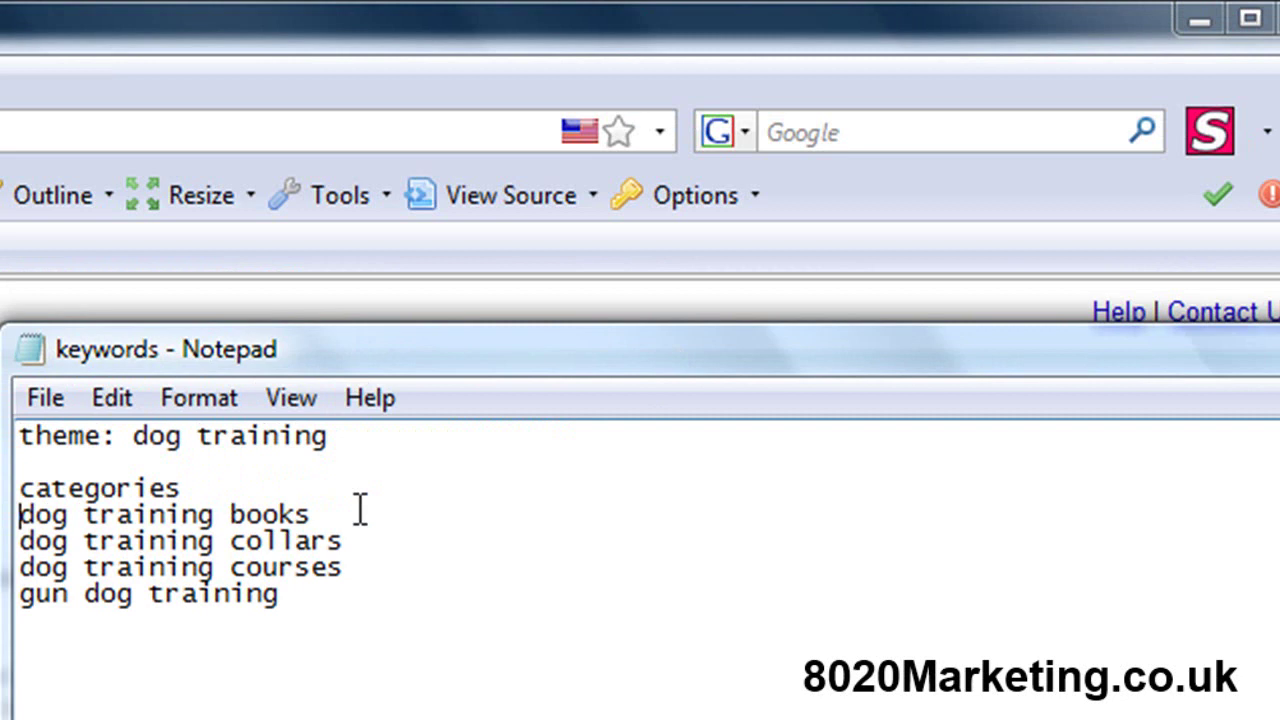
Insert five blank lines after each of "dog training books", "dog training collars" and "dog training courses" to separate the categories
left_click(314, 516)
key("Return")
key("Return")
key("Return")
key("Return")
key("Return")
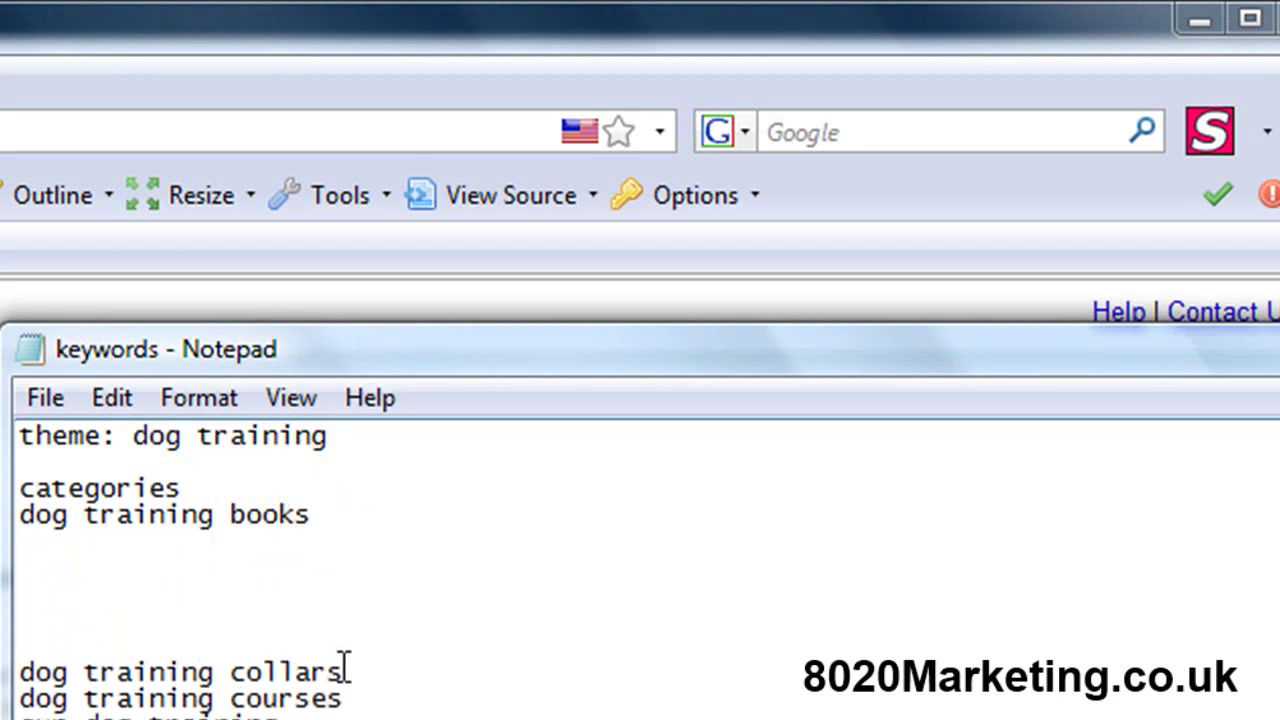
left_click(349, 675)
key("Return")
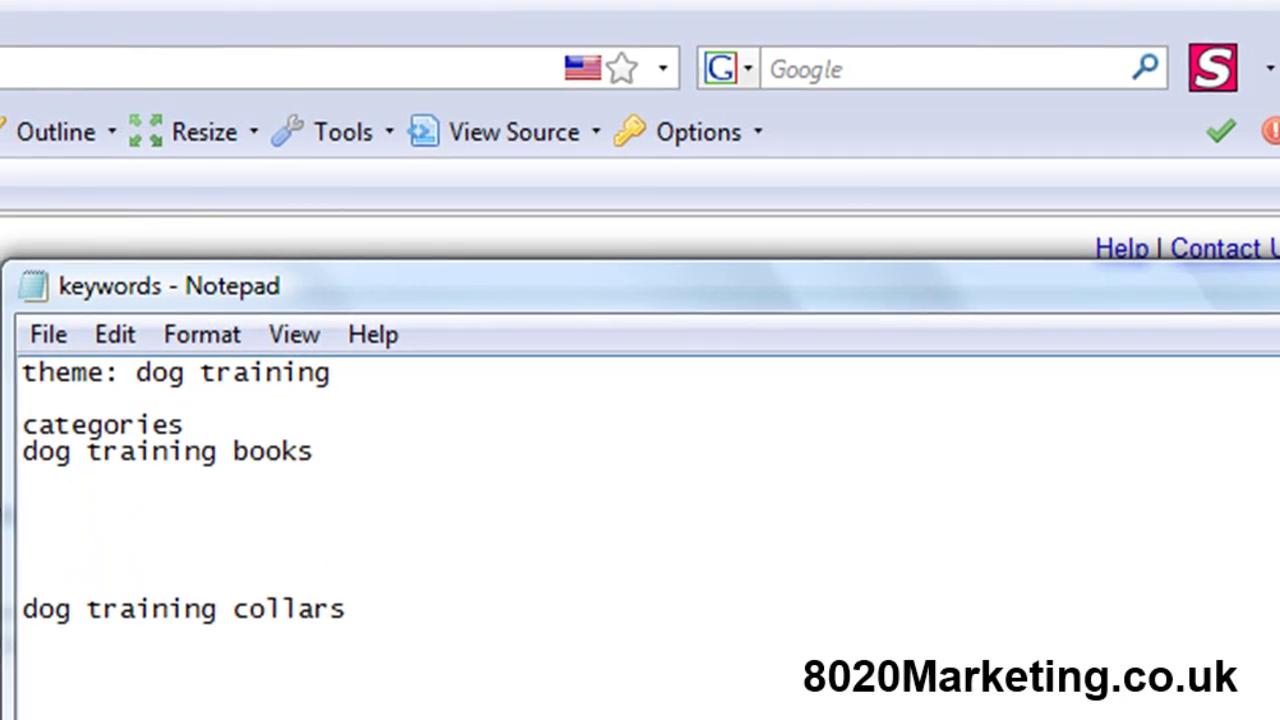
left_click(343, 719)
key("Return")
key("Return")
key("Return")
key("Return")
key("Return")
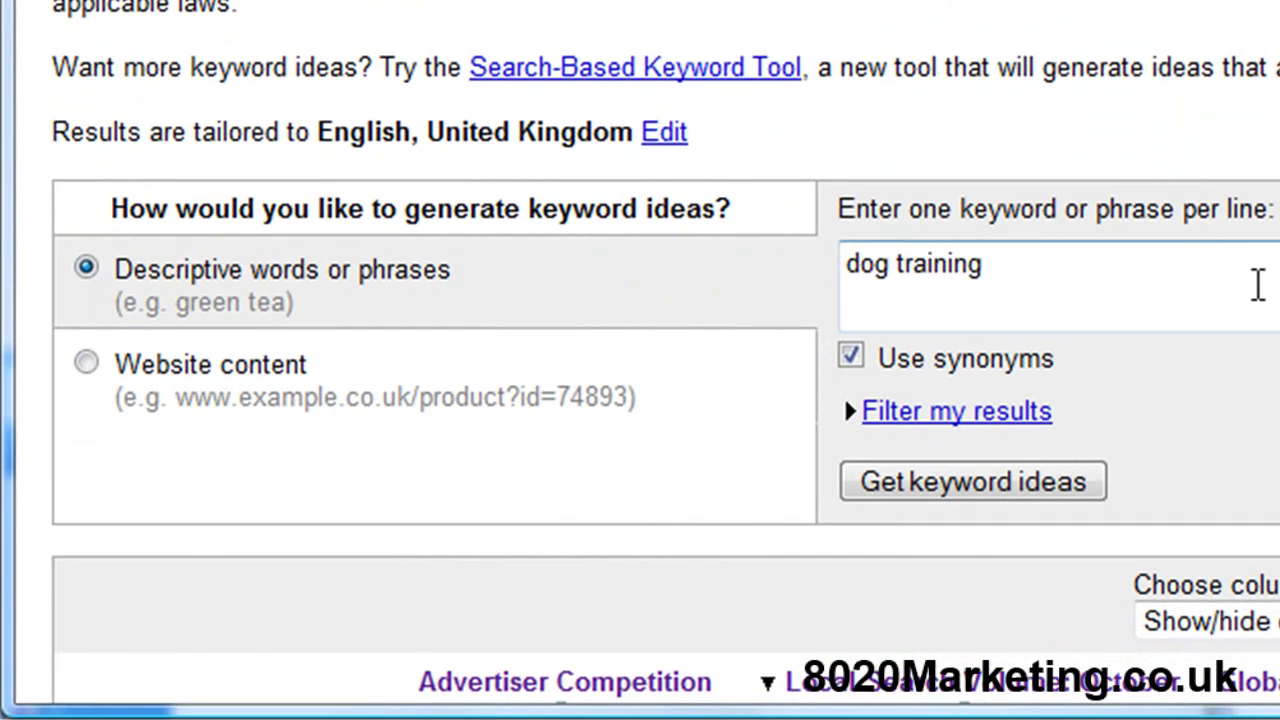
Switch back to the Keyword Tool in the browser and generate keyword ideas for "gun dog training"
scroll(1258, 284, "down", 6)
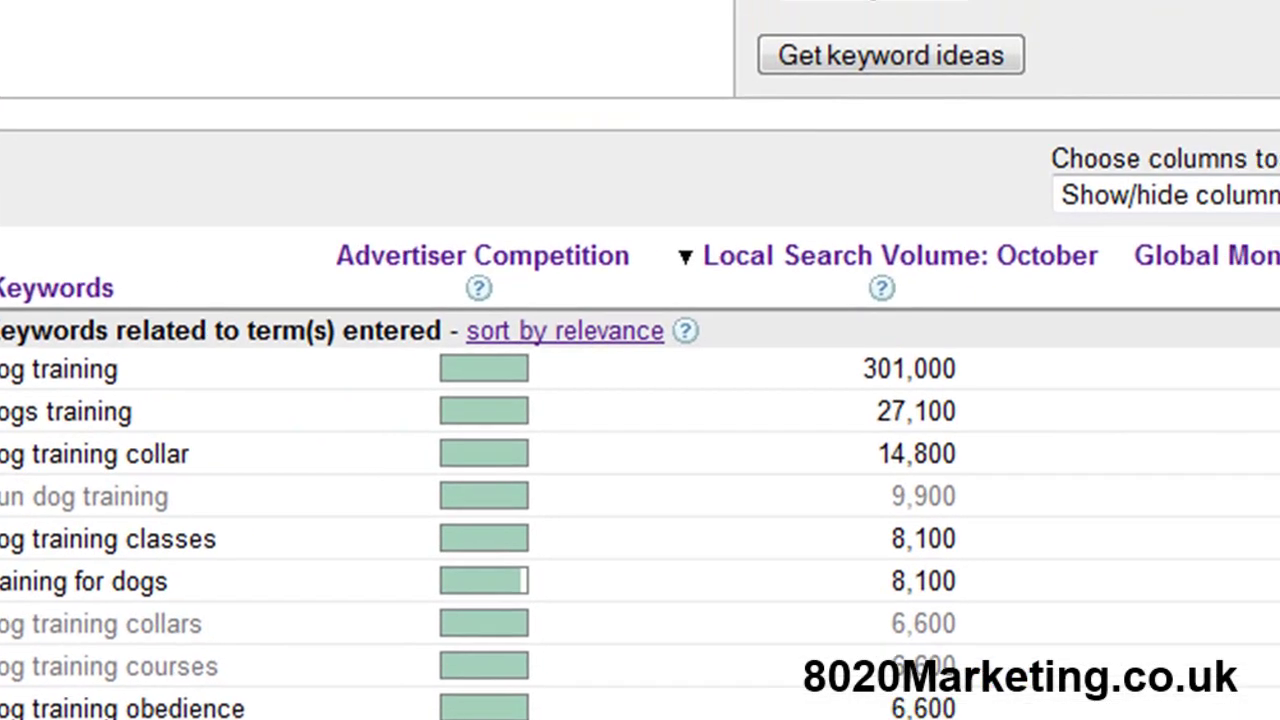
left_click_drag(360, 64, 206, 73)
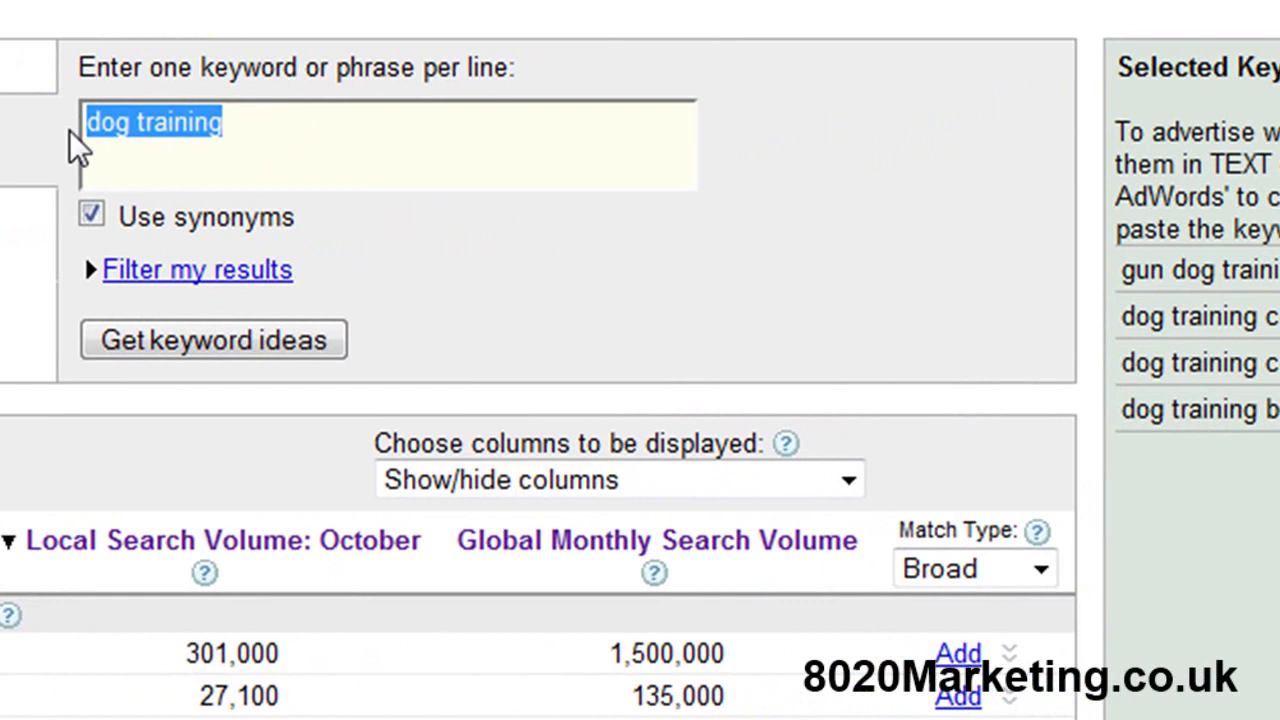
type("gun ")
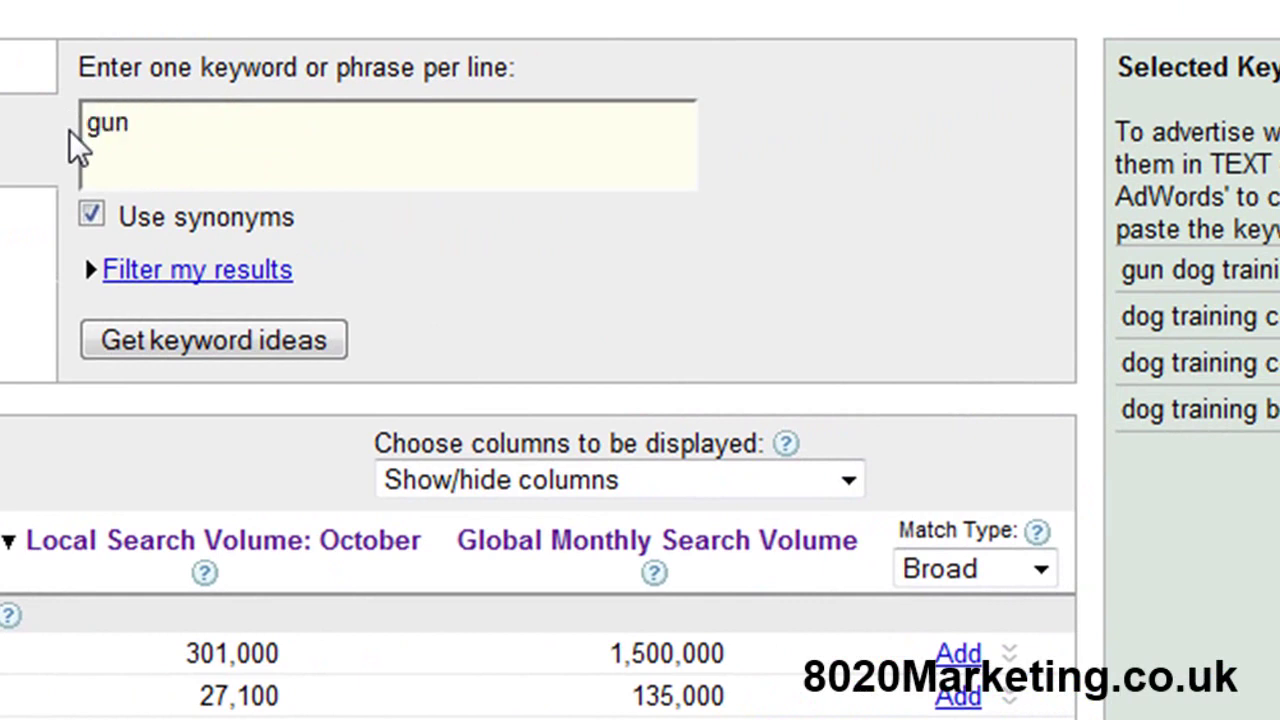
type("dog trainin")
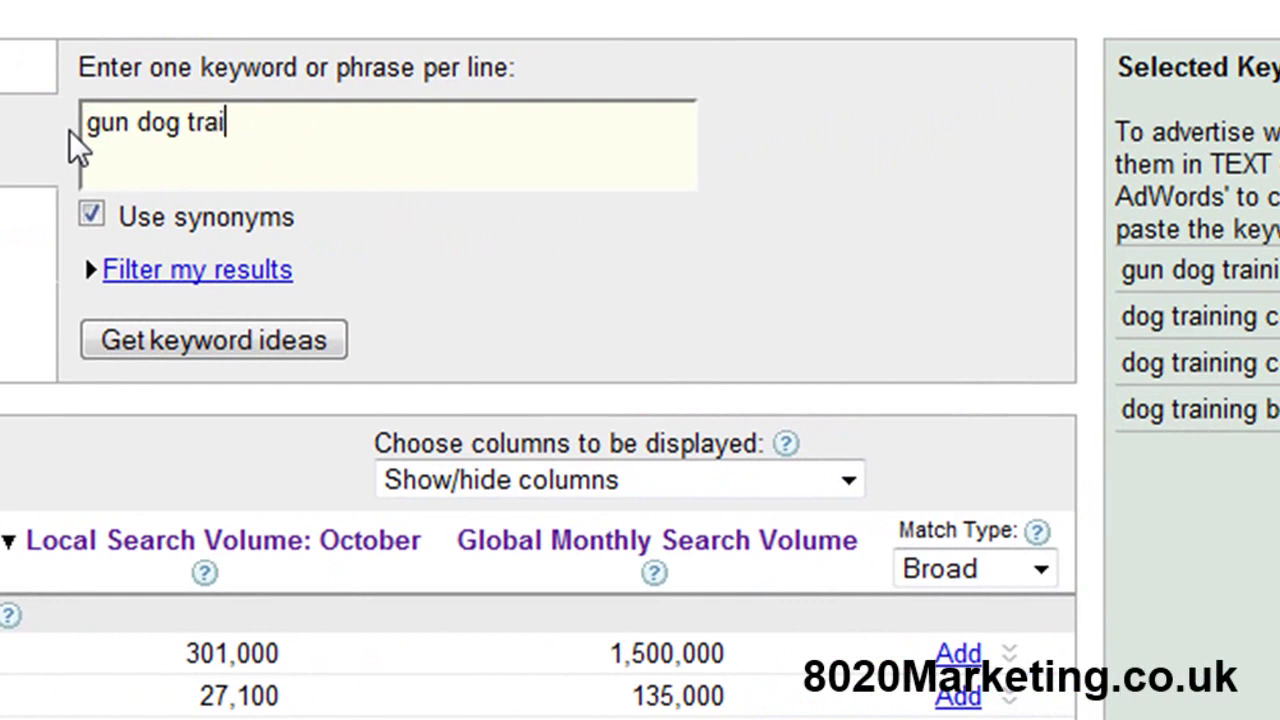
type("g")
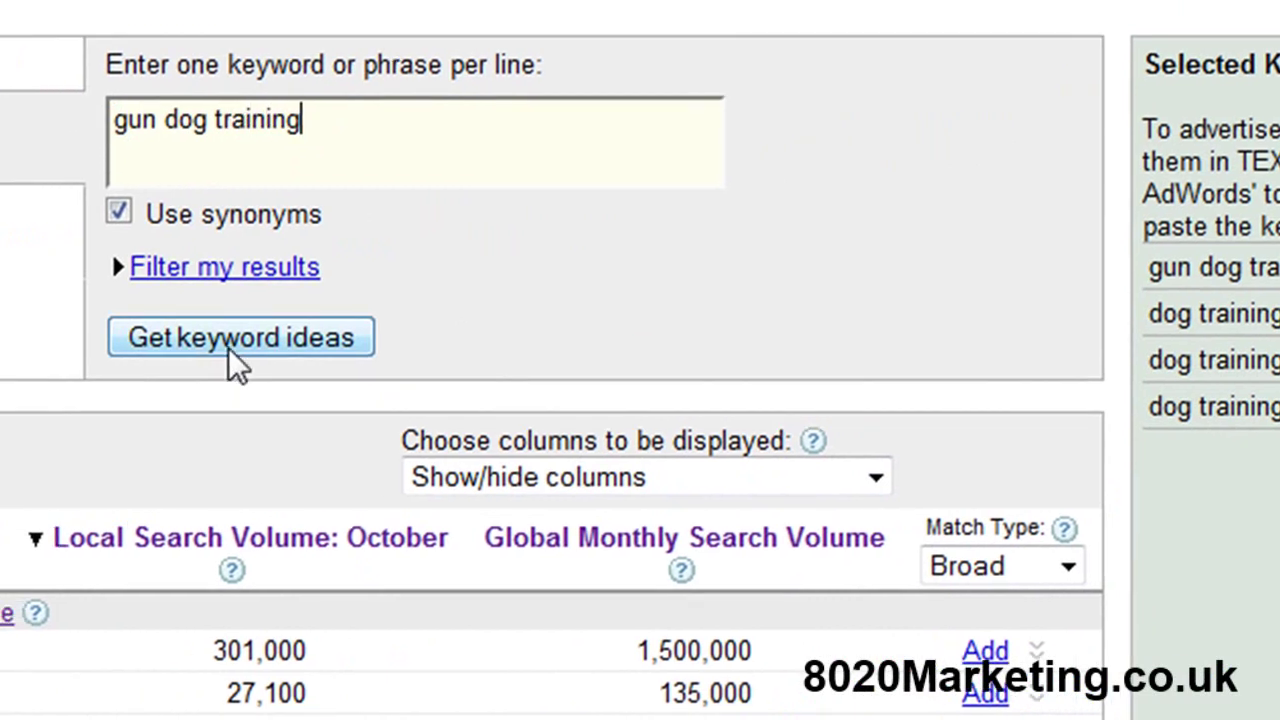
left_click(201, 345)
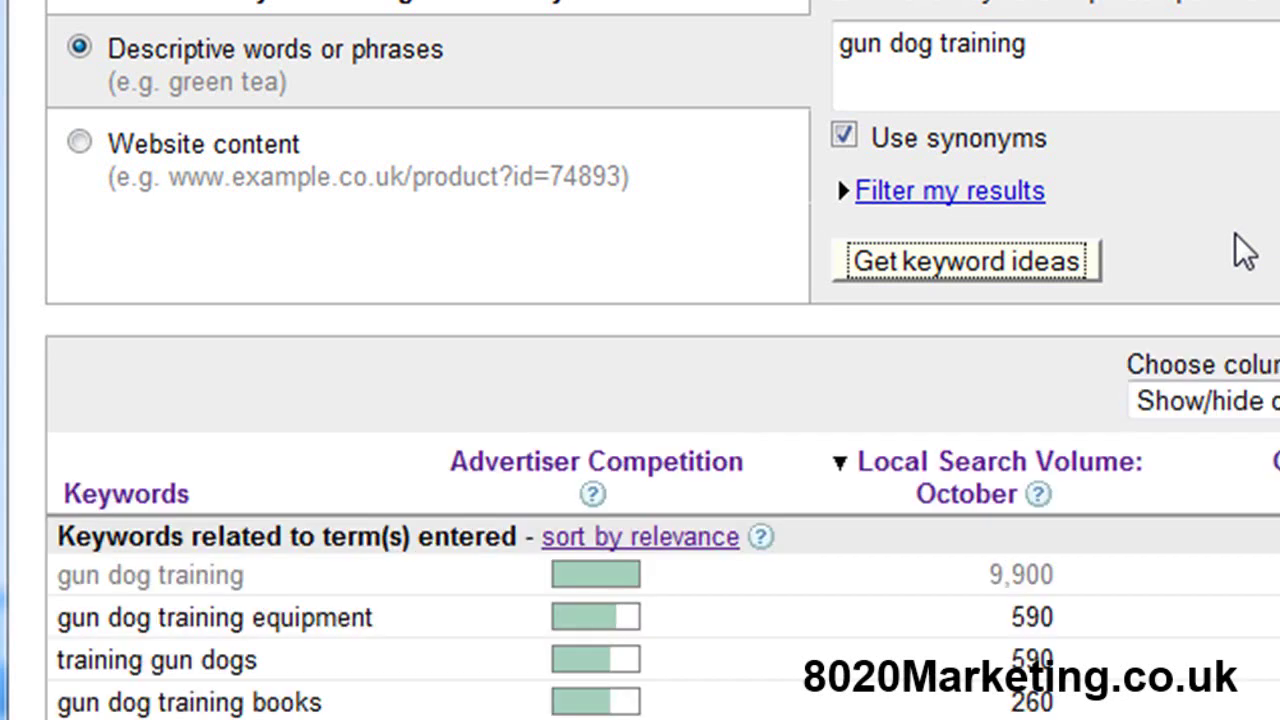
Copy the keyword "gun dog training equipment" from the results and paste it beneath "gun dog training" in the Notepad file
scroll(469, 620, "down", 5)
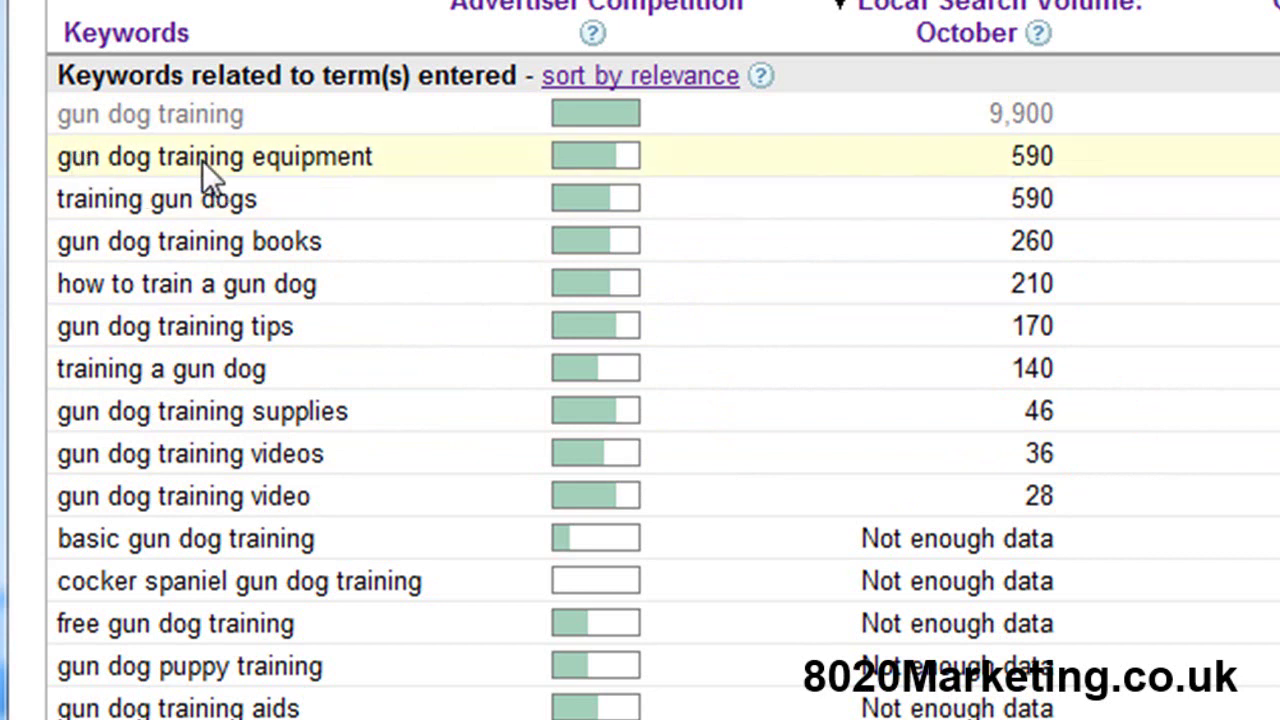
left_click_drag(386, 158, 125, 160)
right_click(131, 154)
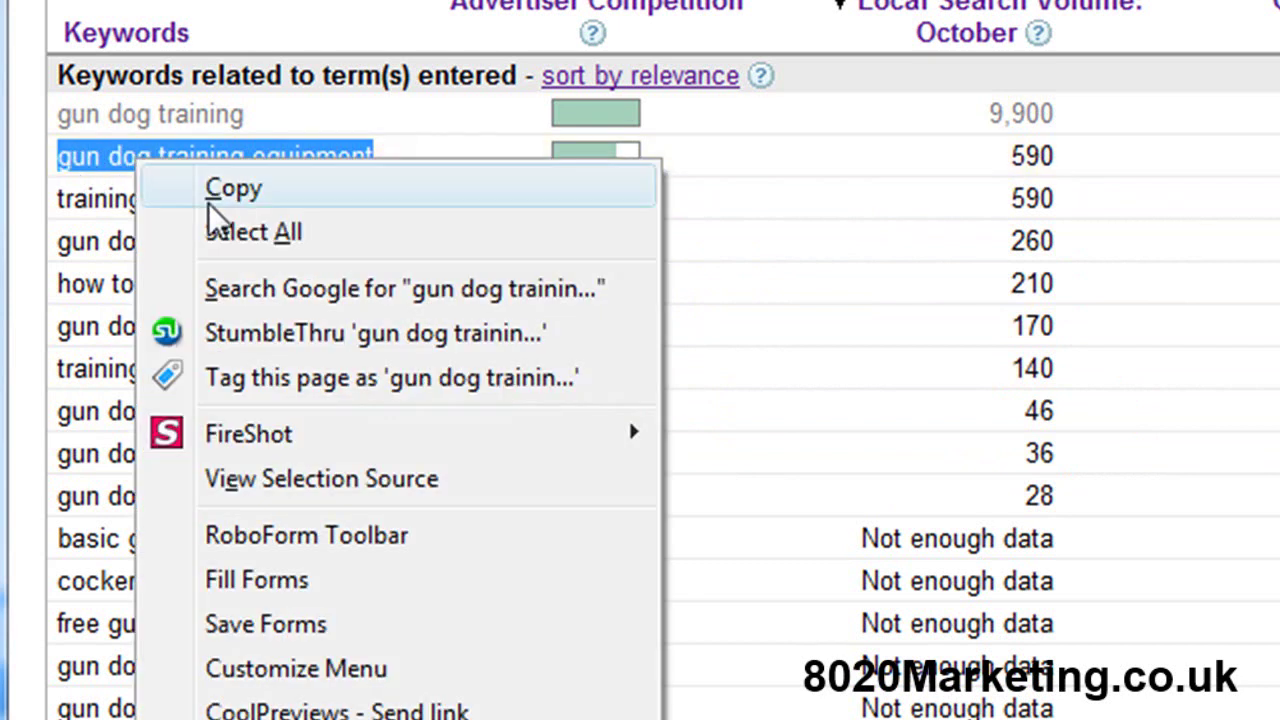
left_click(236, 188)
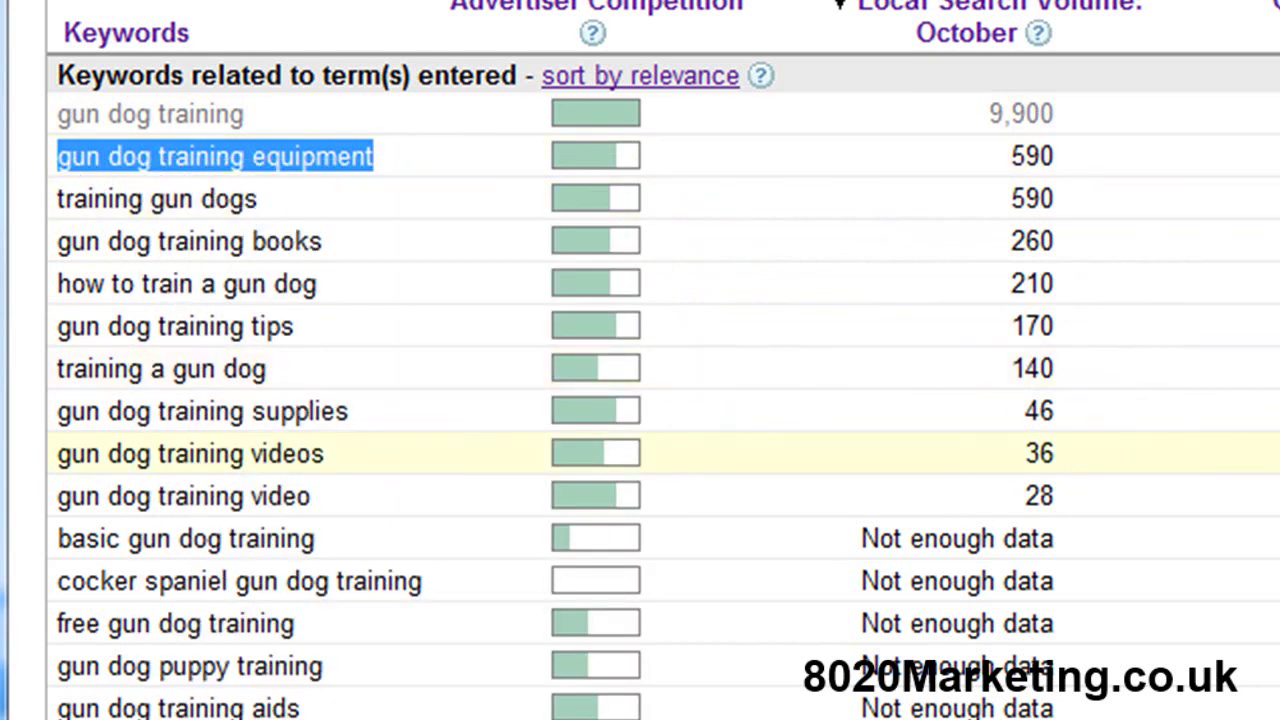
left_click(1230, 465)
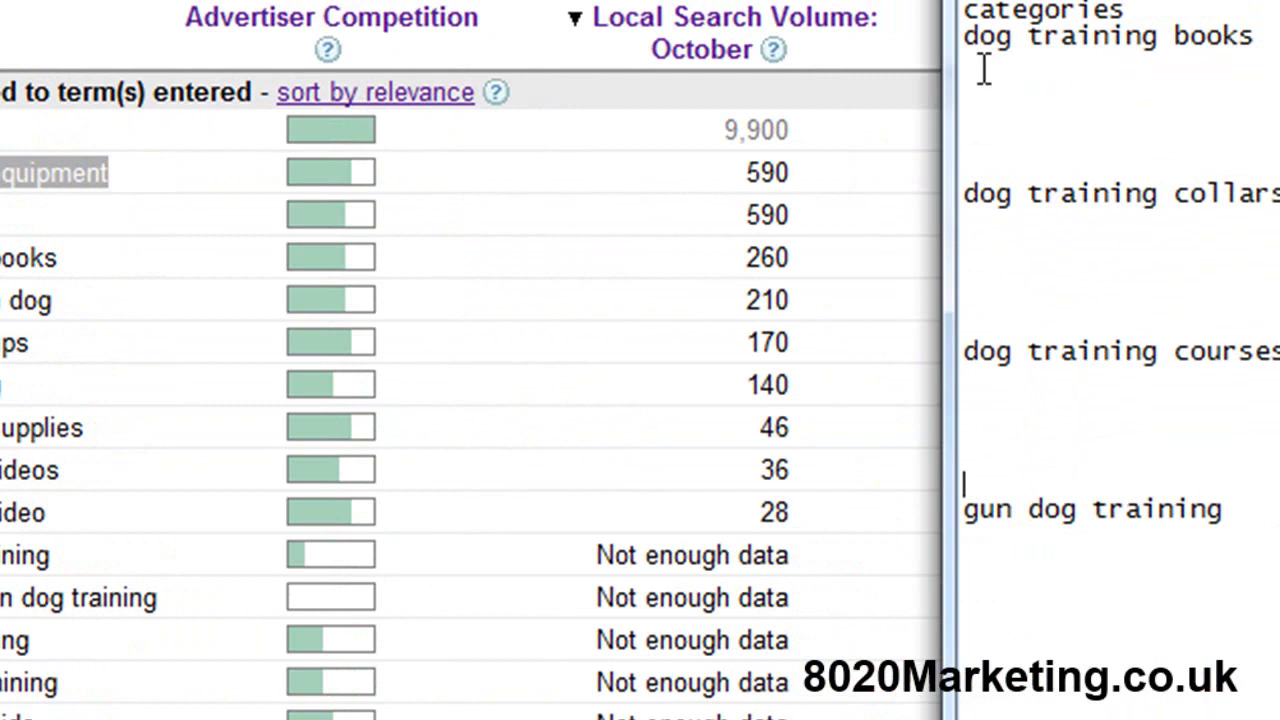
left_click(145, 602)
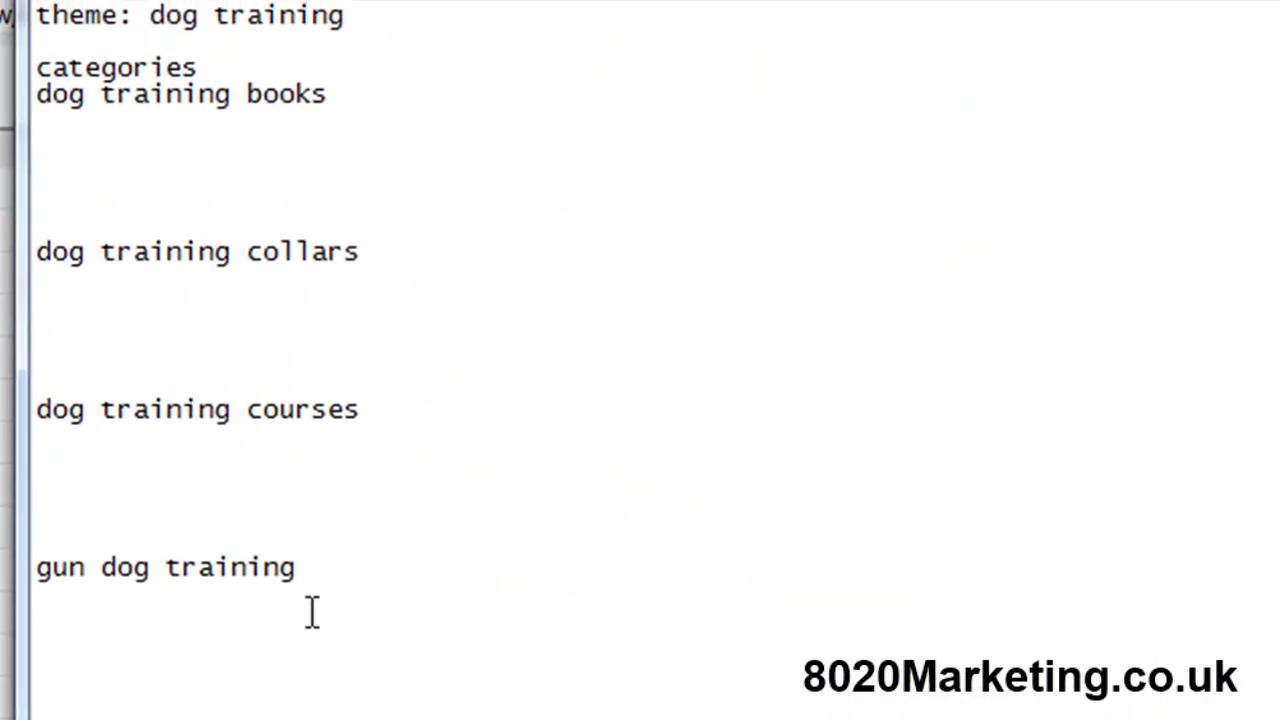
key("ctrl+v")
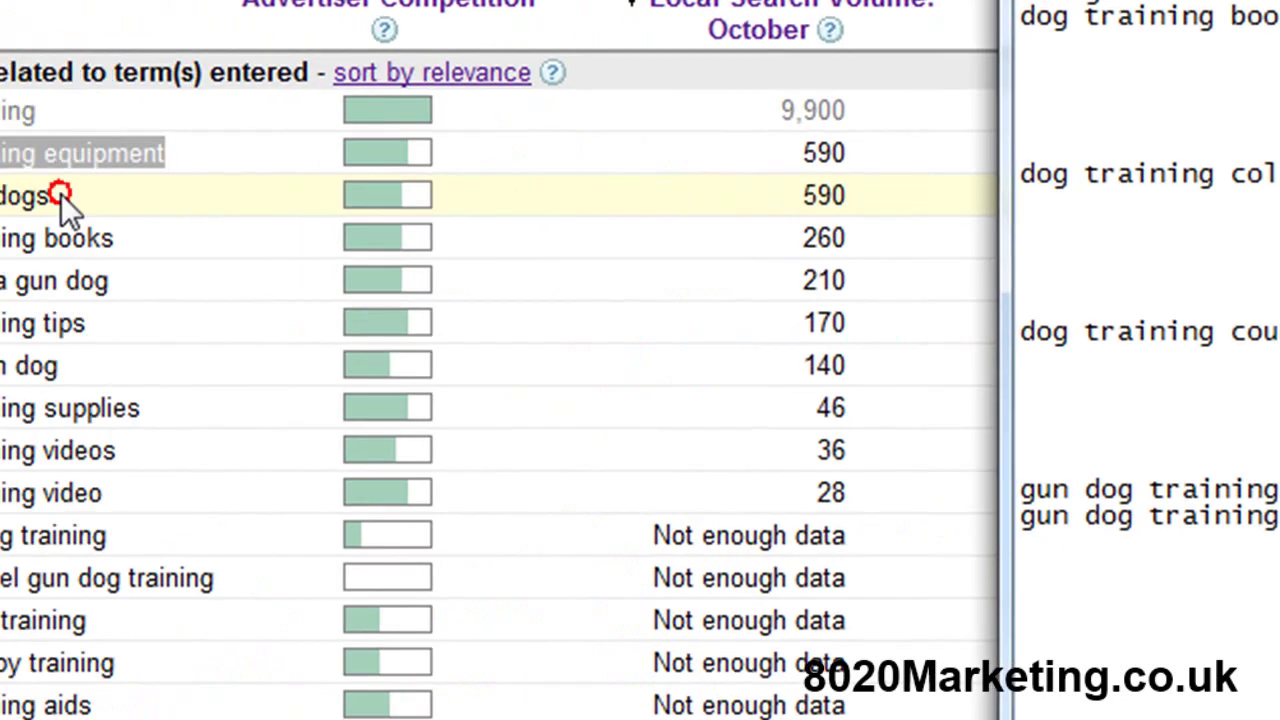
Copy the keyword "training gun dogs" from the results and paste it at the end of the gun dog training group in Notepad
right_click(144, 176)
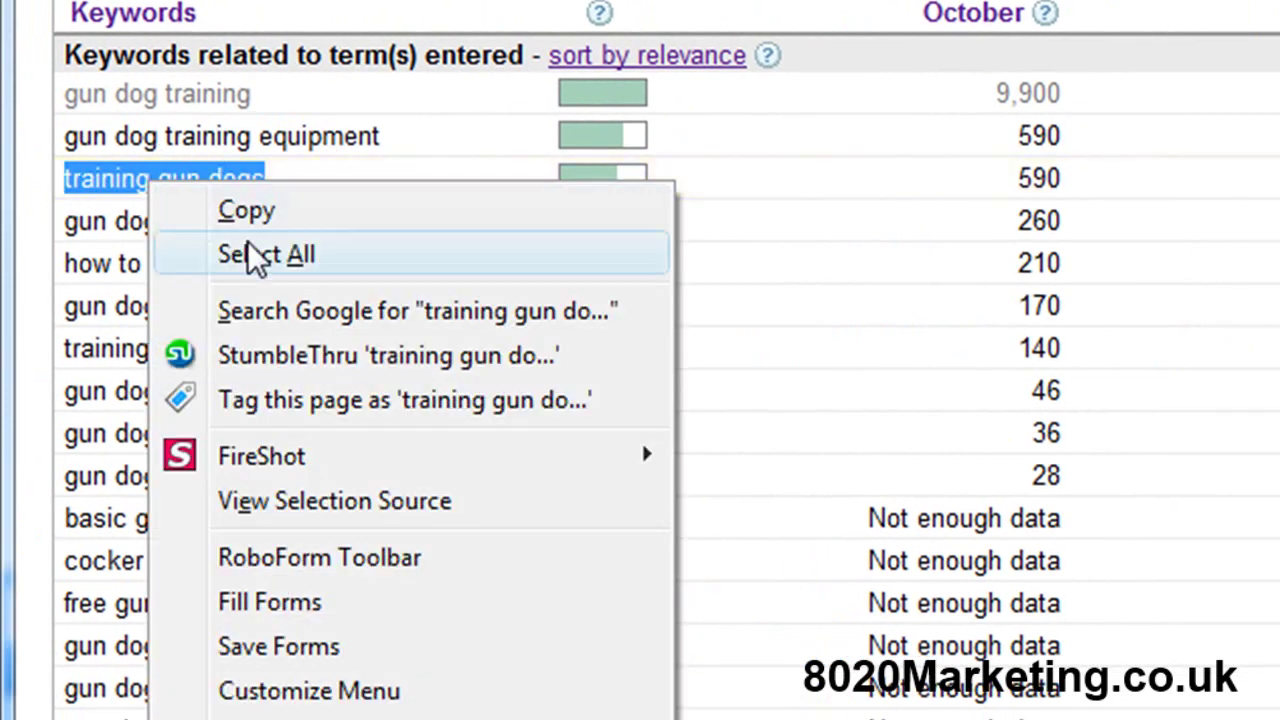
left_click(252, 212)
key("alt+Tab")
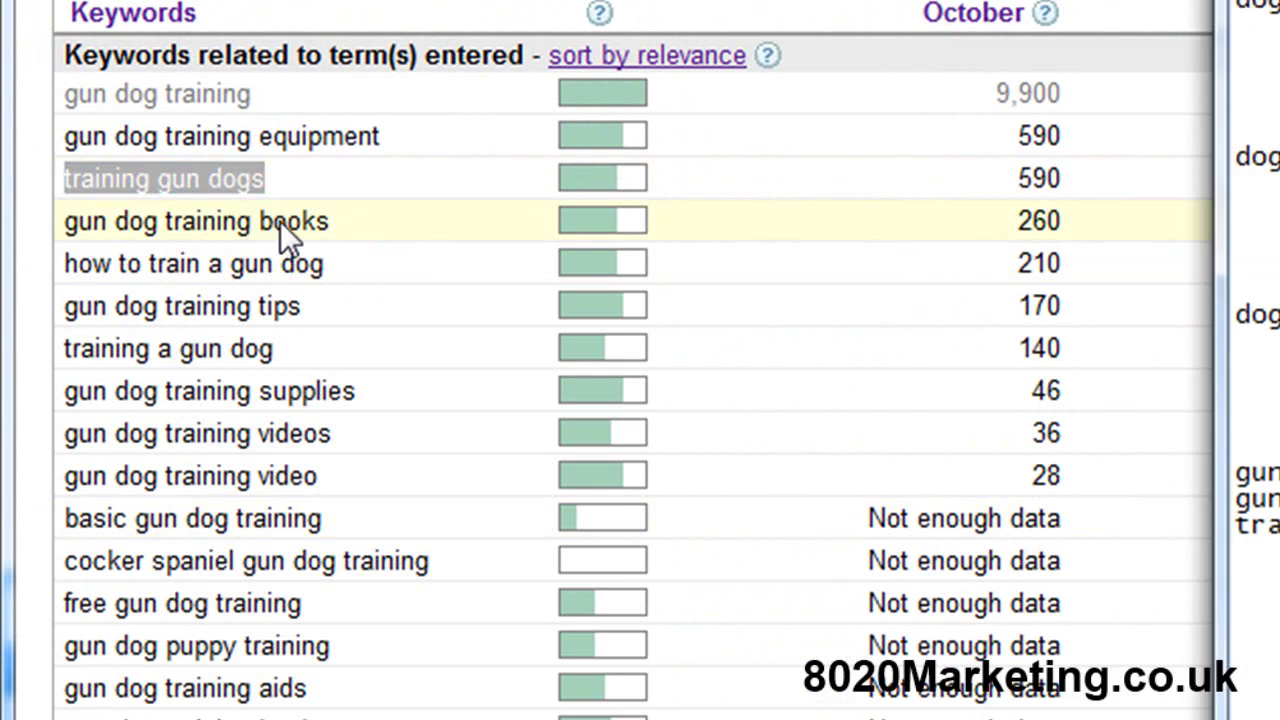
Copy the keyword "gun dog training books" from the results and paste it below "training gun dogs" in the Notepad file
left_click_drag(338, 221, 68, 222)
right_click(162, 222)
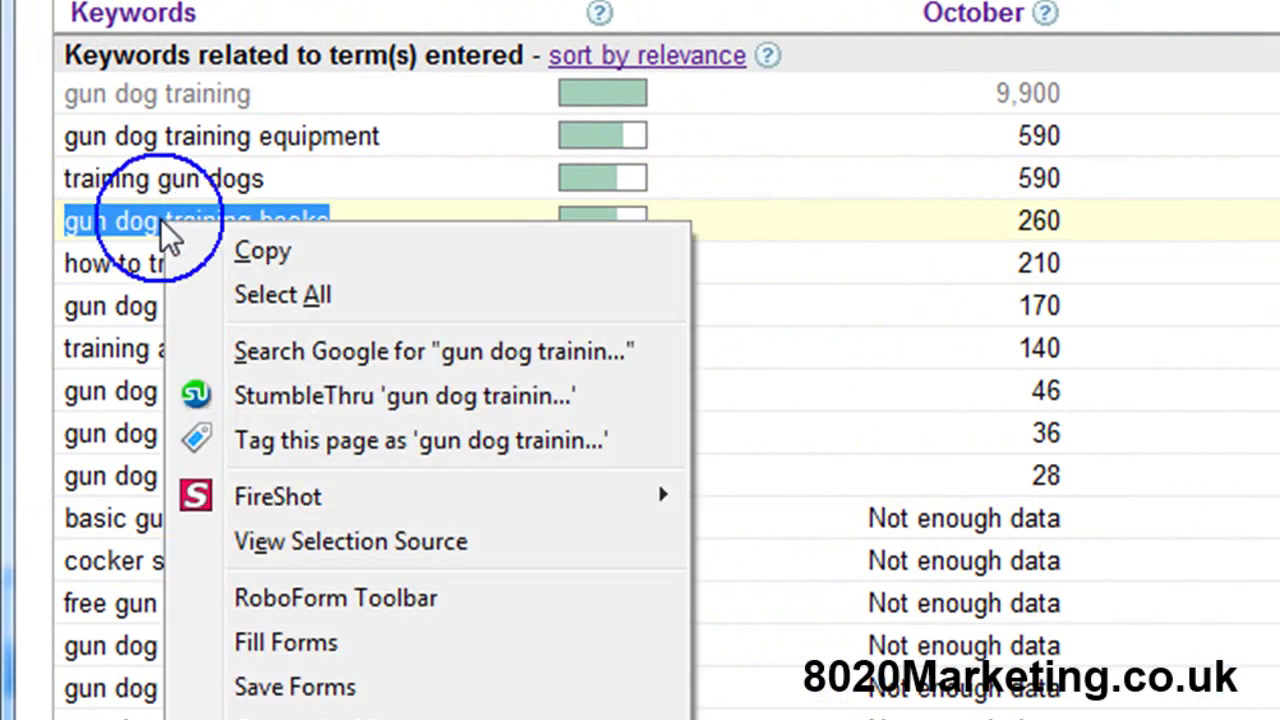
left_click(266, 252)
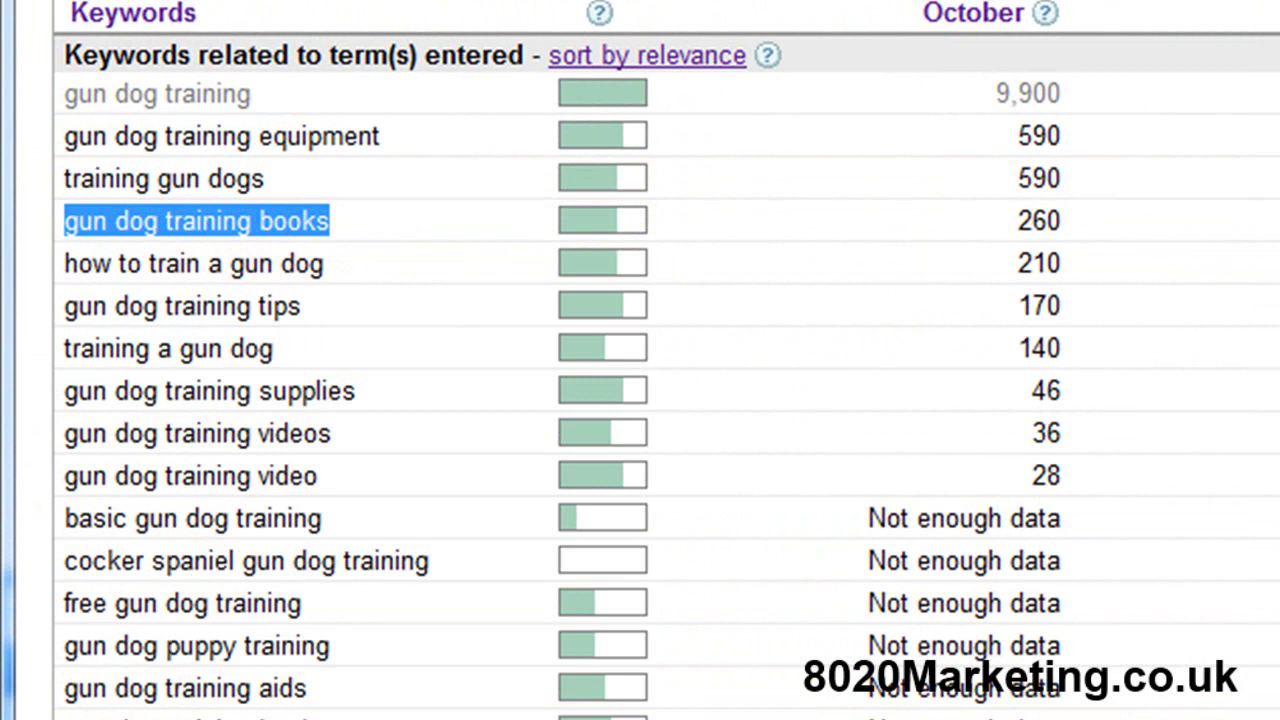
key("alt+Tab")
key("ctrl+v")
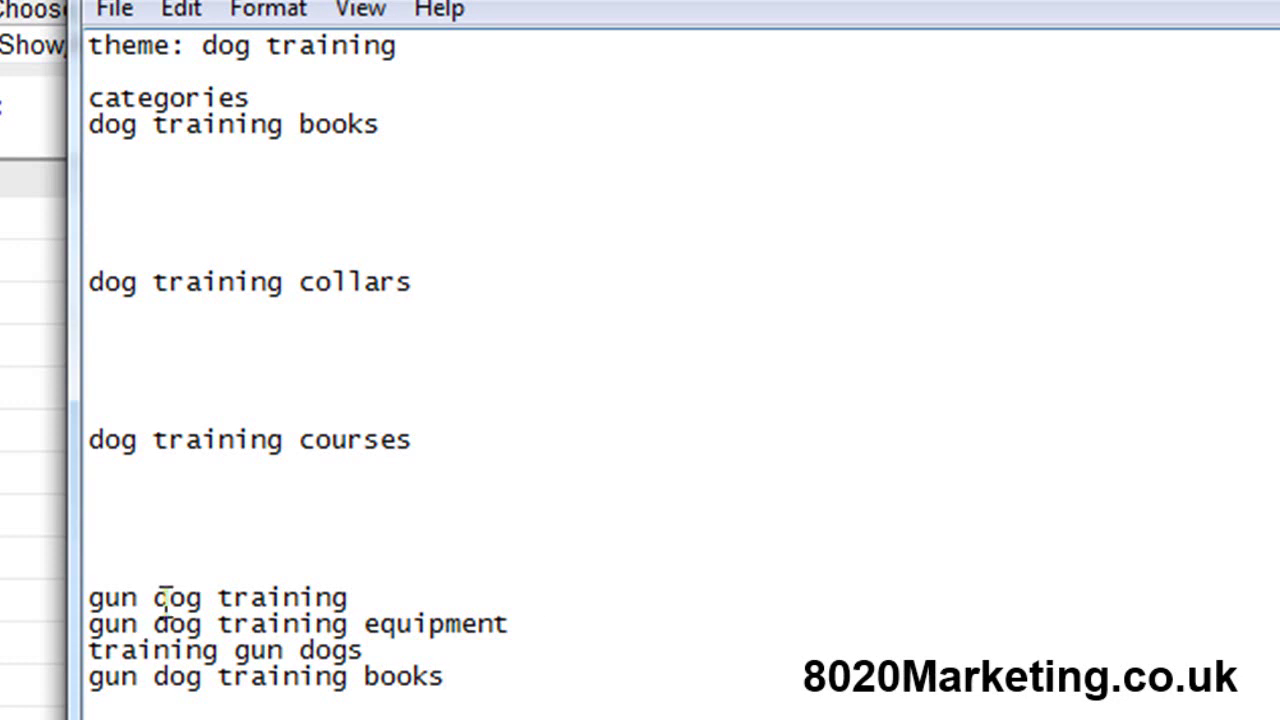
Label the "gun dog training" line as the group heading by inserting "category:" in front of it
left_click(90, 597)
type("cat")
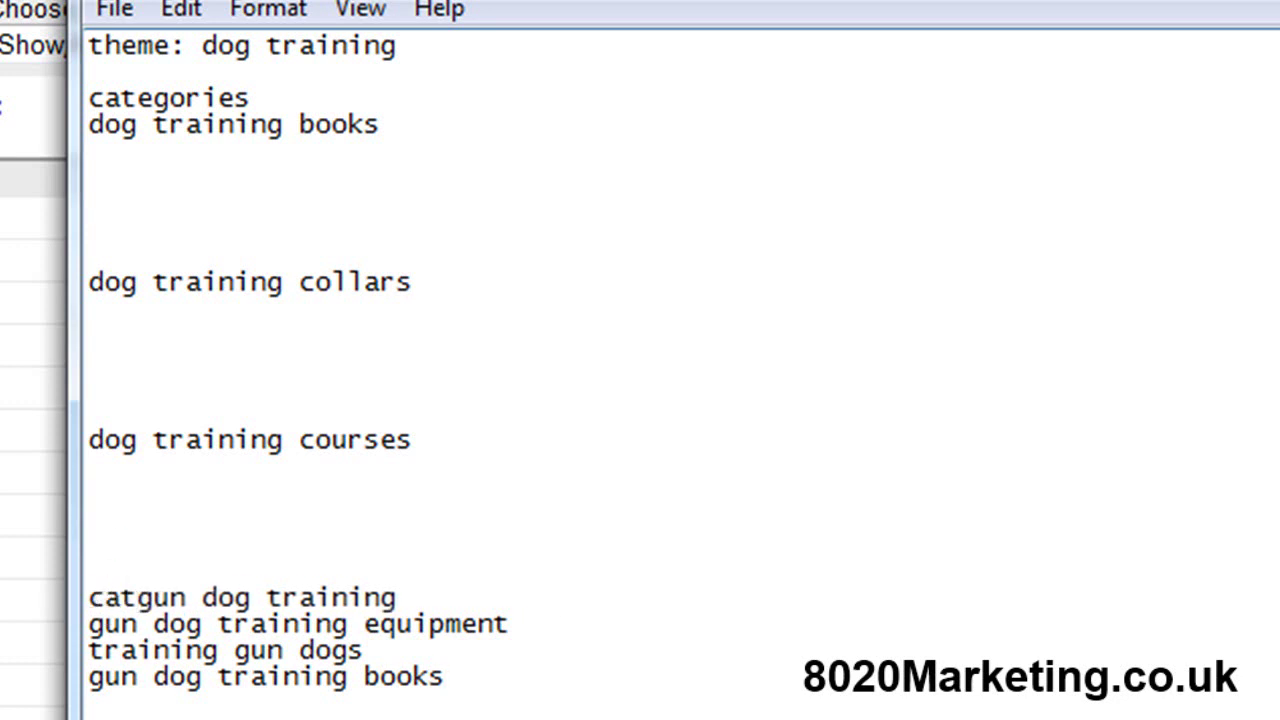
type("egory")
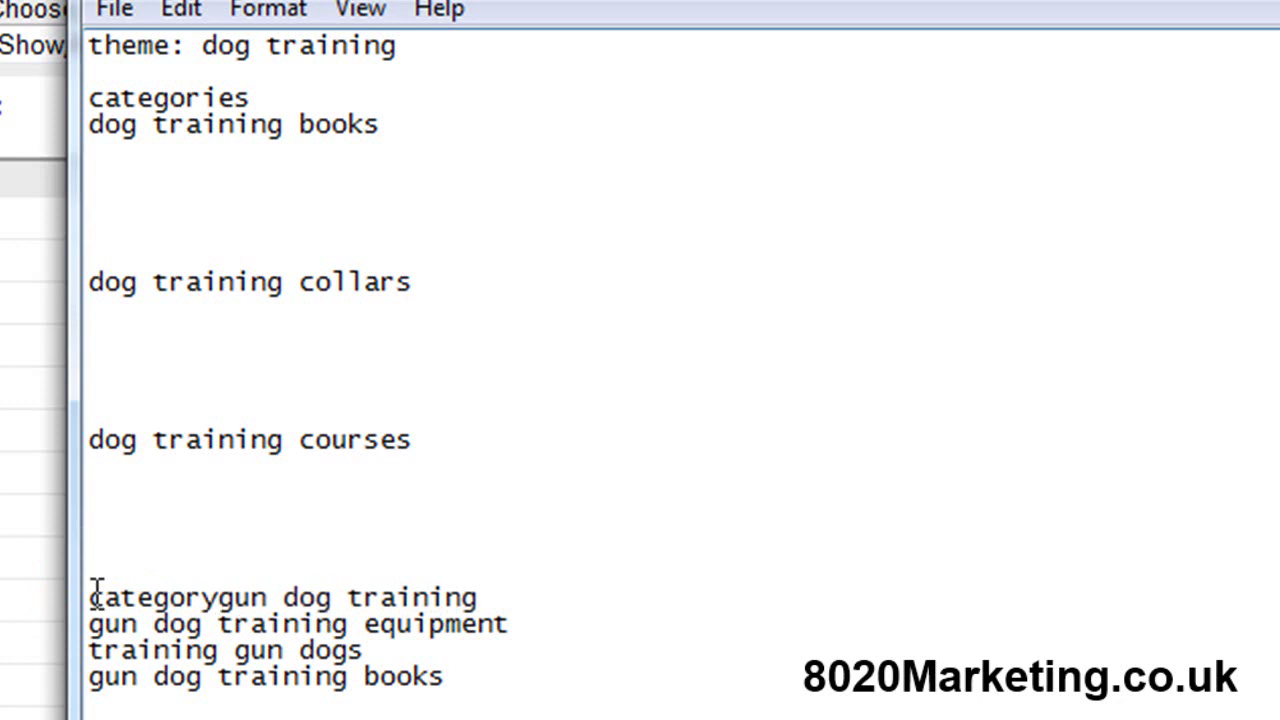
type(":")
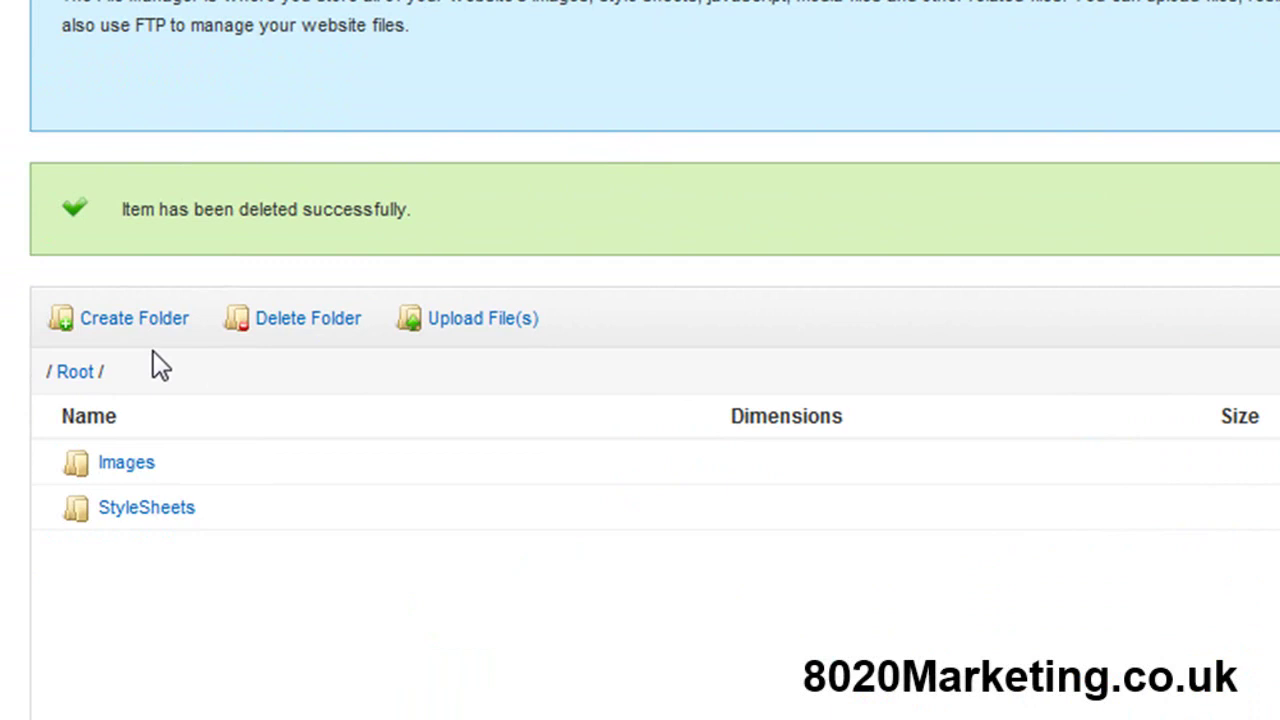
Switch to the hub's File Manager in the browser and create a folder named "gundogtraining" in Root
left_click(140, 322)
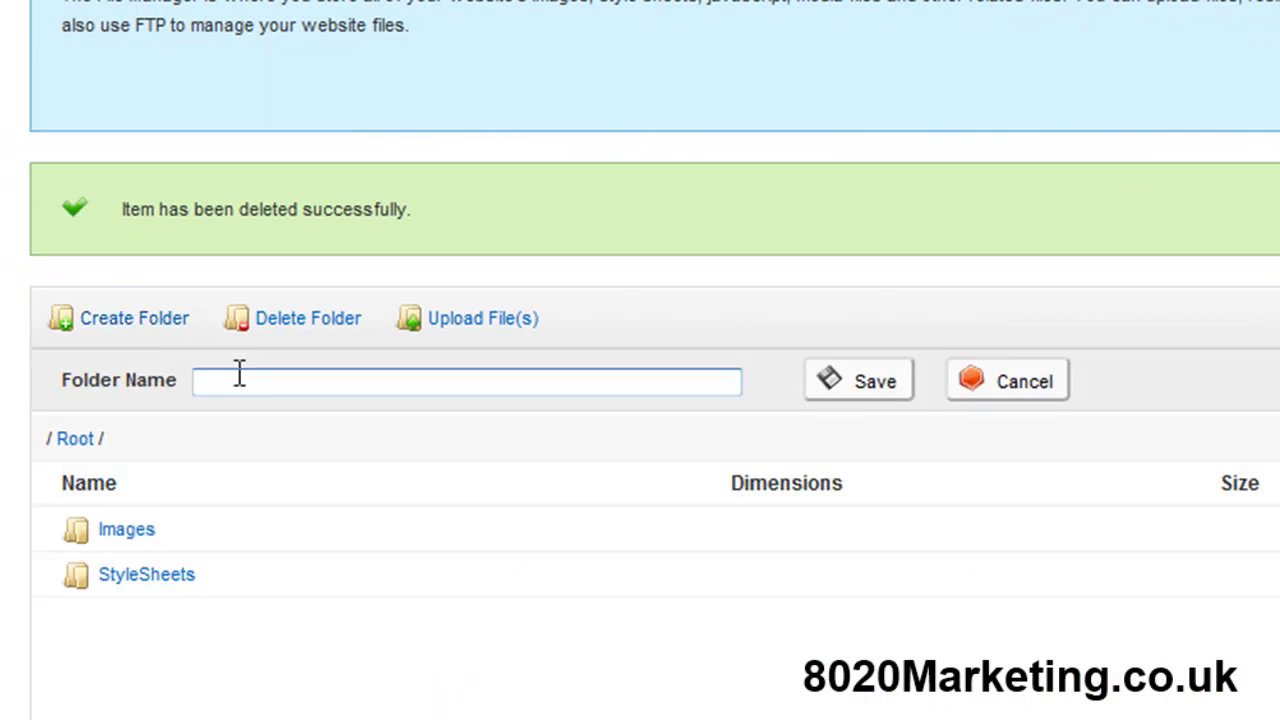
type("gun")
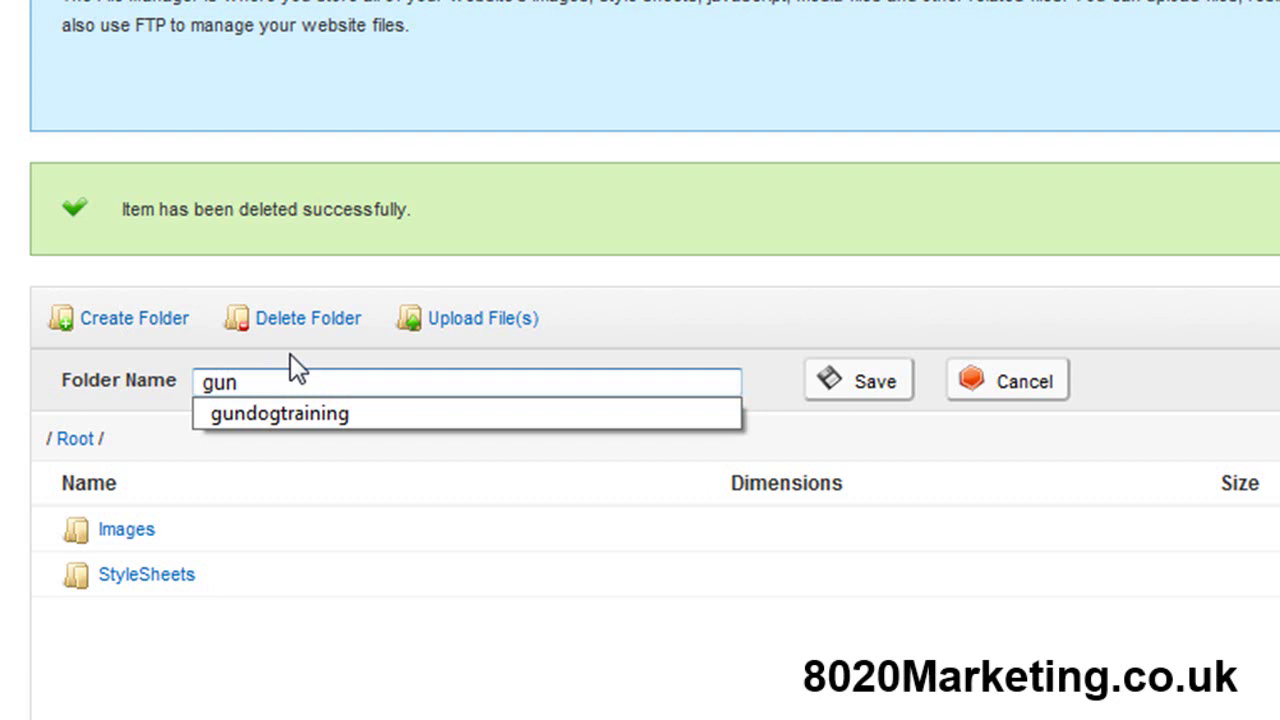
left_click(293, 414)
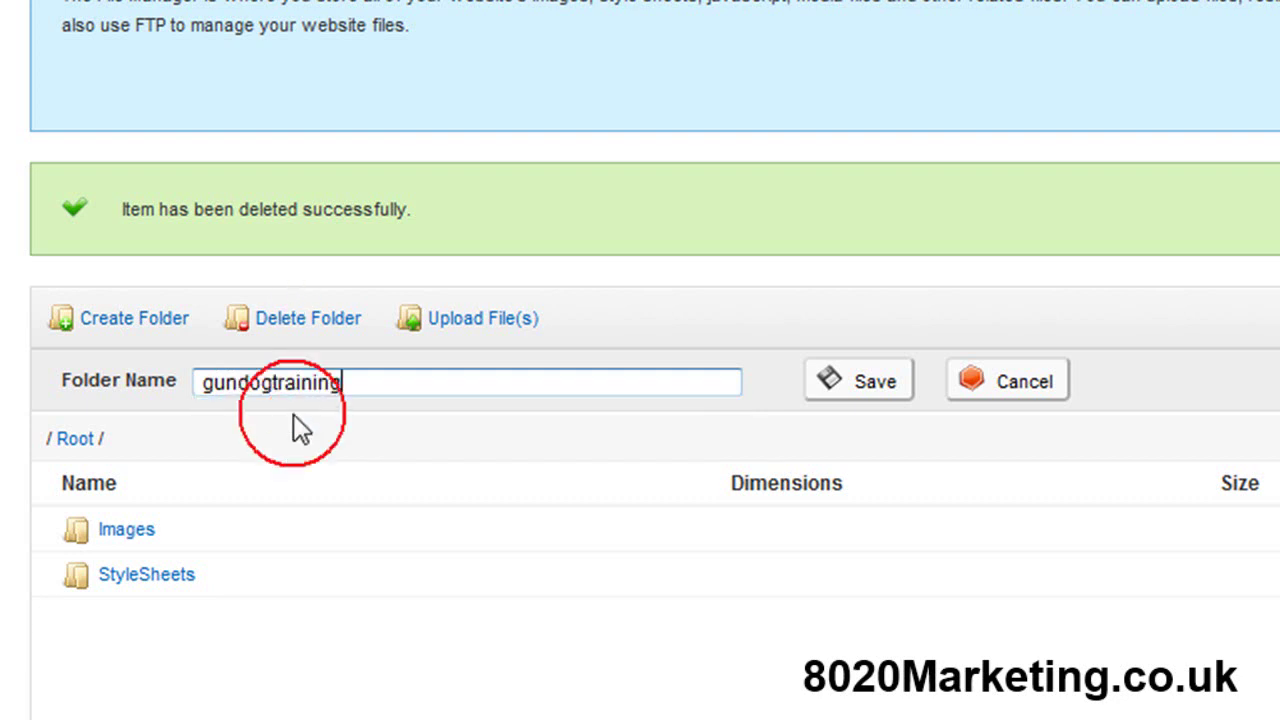
left_click(863, 384)
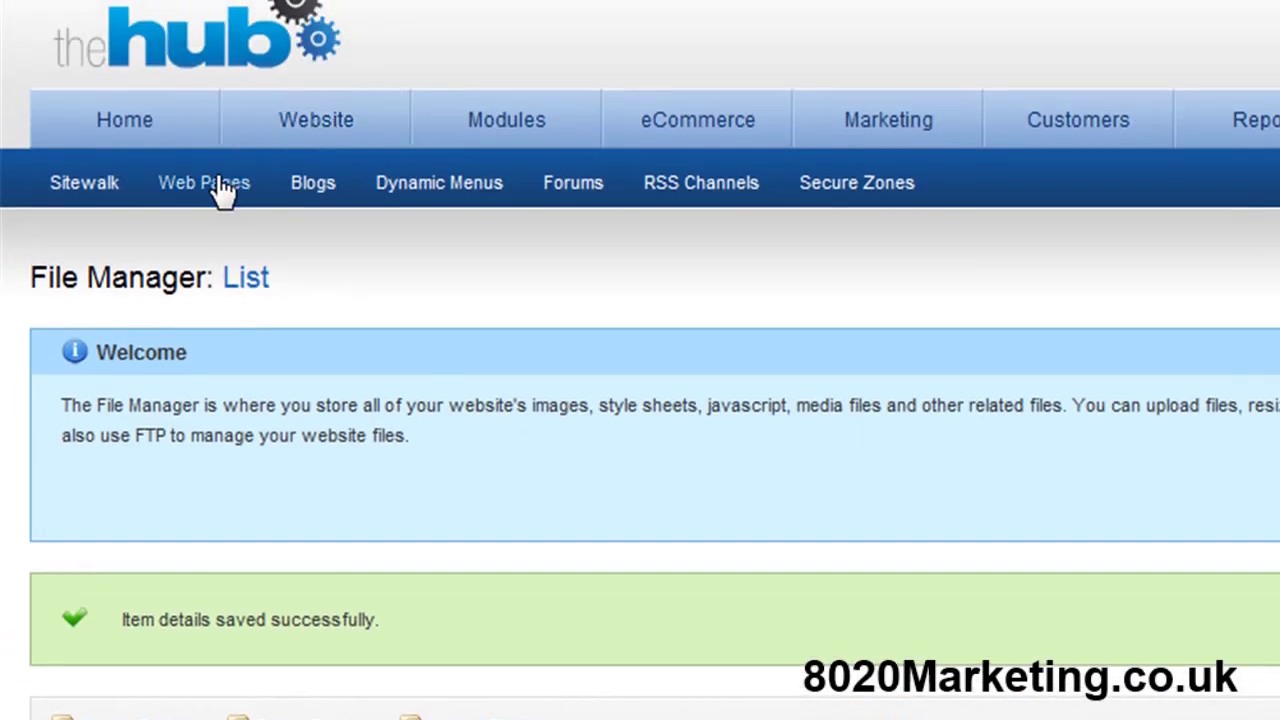
Start a new web page in the hub and set its folder to /gundogtraining/
mouse_move(220, 170)
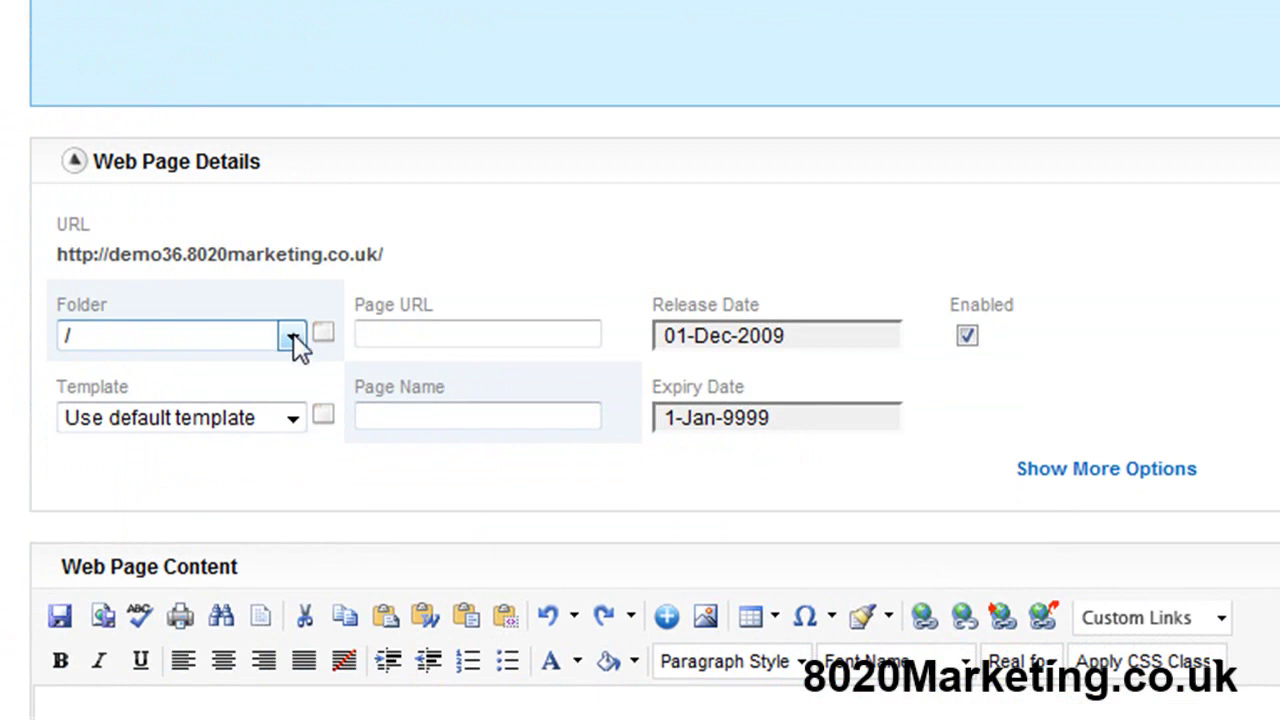
left_click(292, 340)
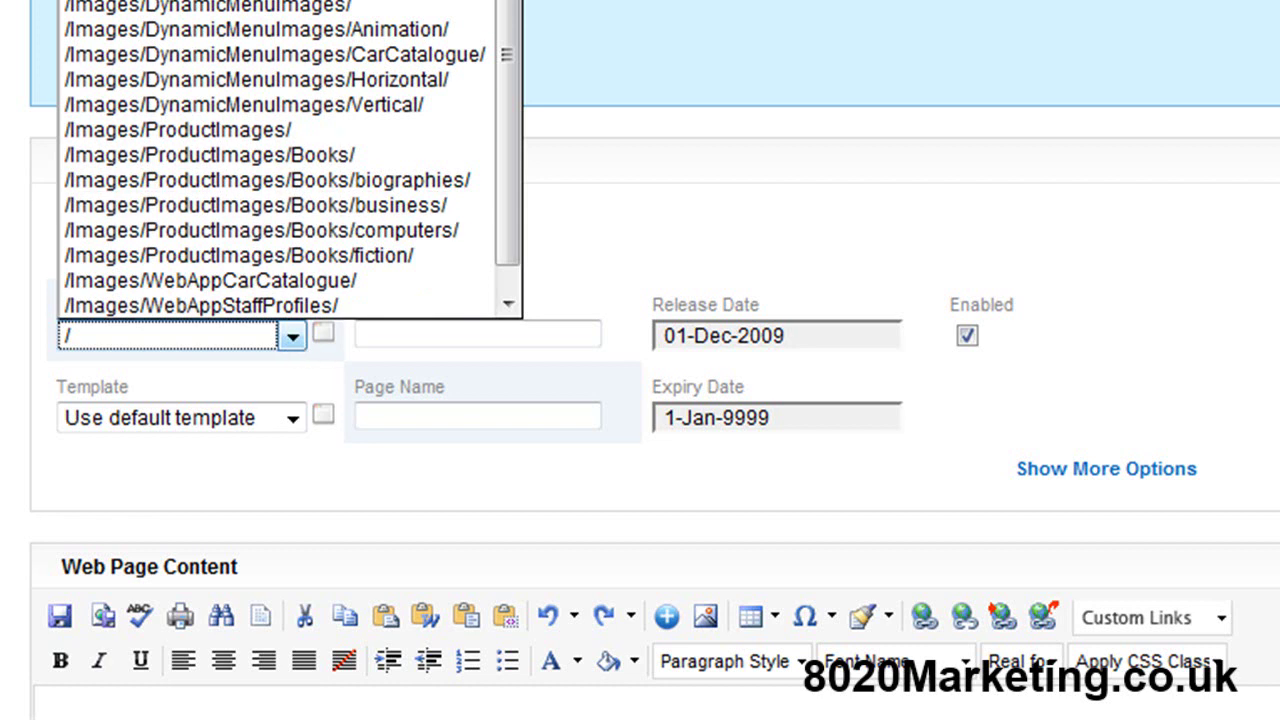
scroll(280, 250, "down", 1)
left_click(200, 305)
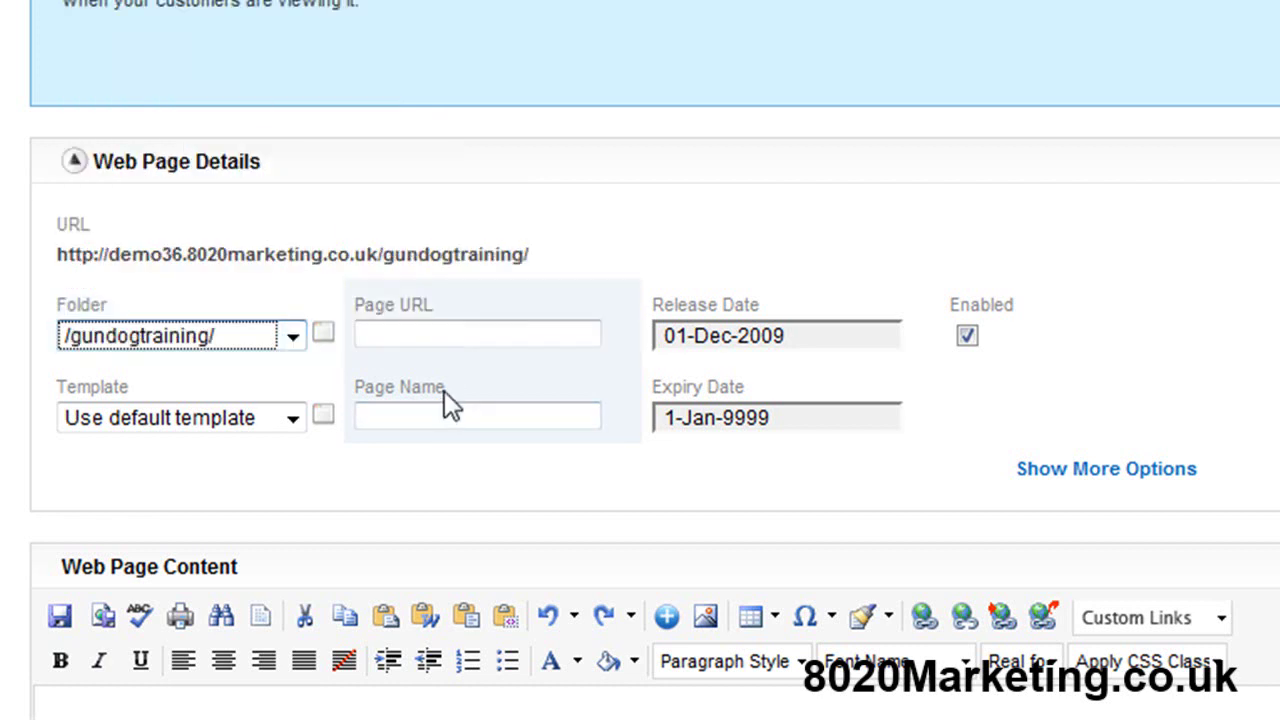
Set the new page's URL to "gundogtrainingequipment"
left_click(391, 335)
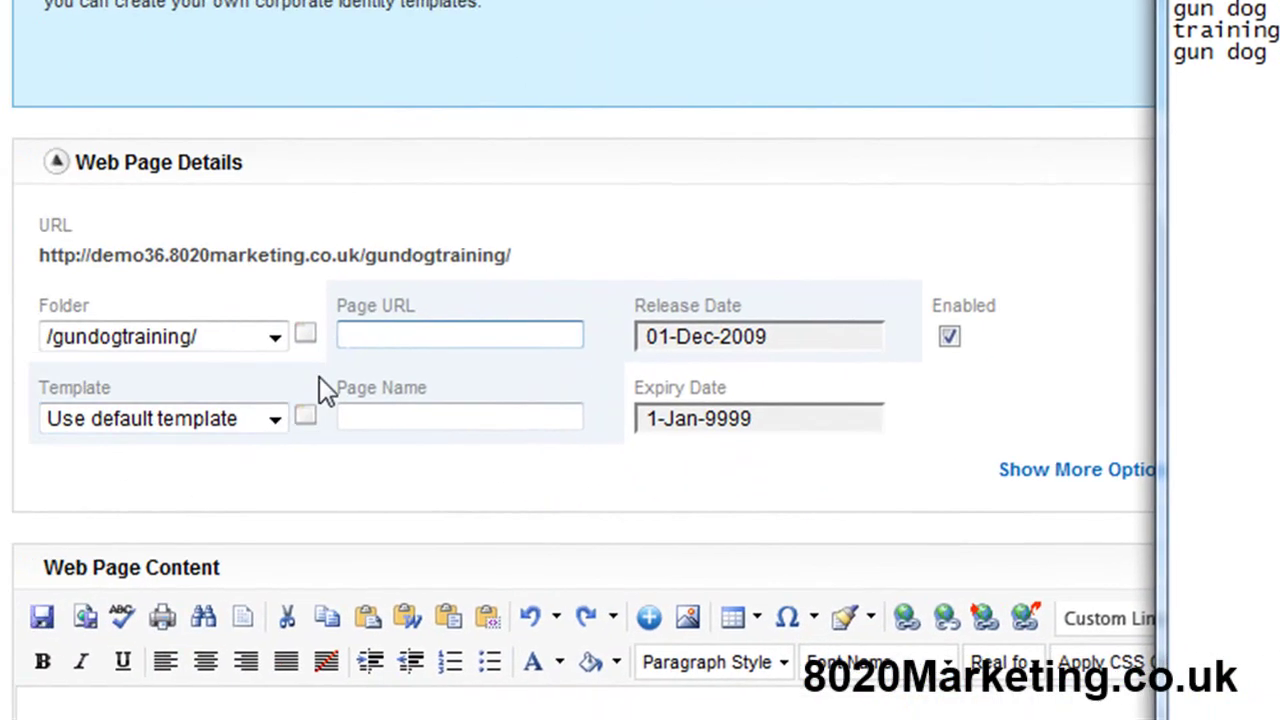
left_click(384, 334)
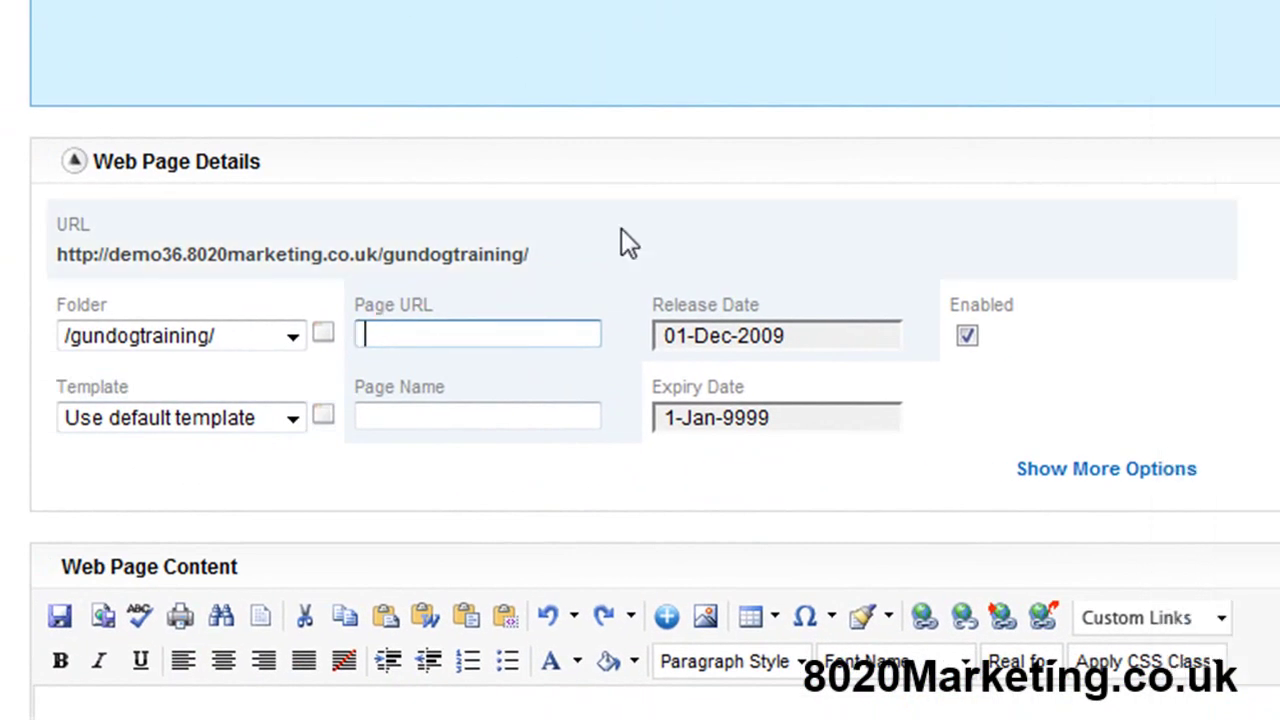
type("gundog")
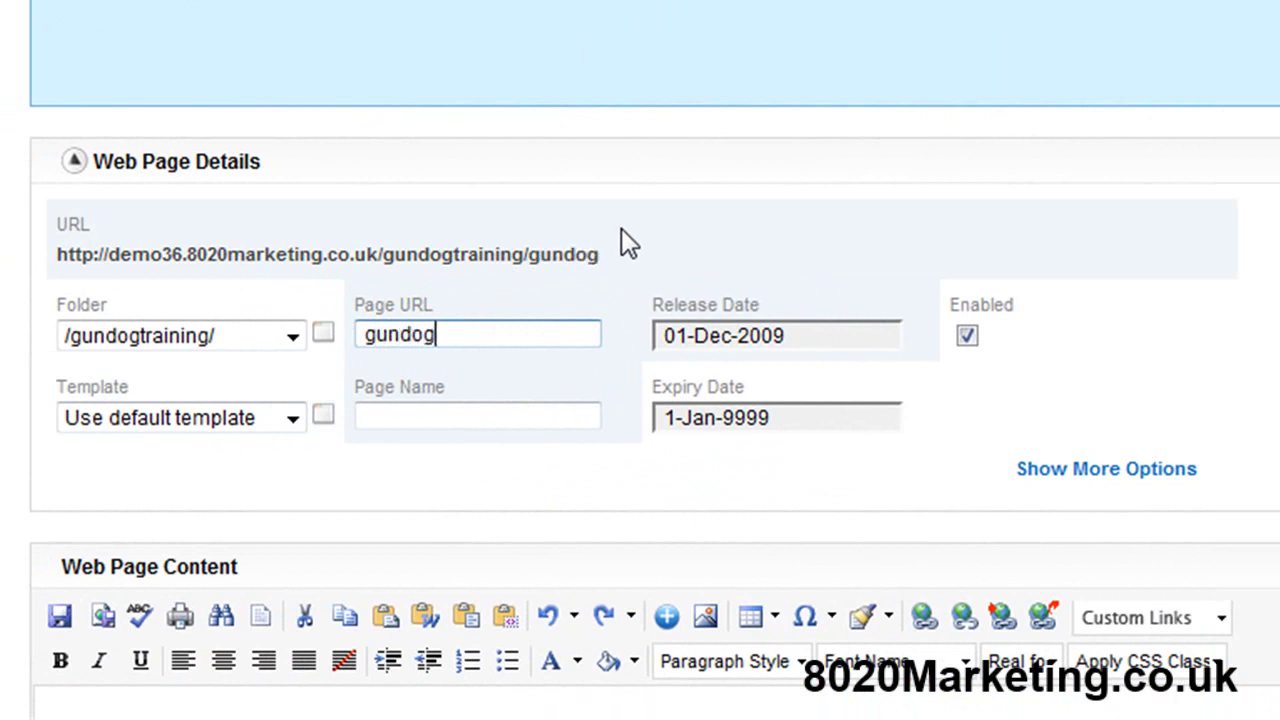
type("training")
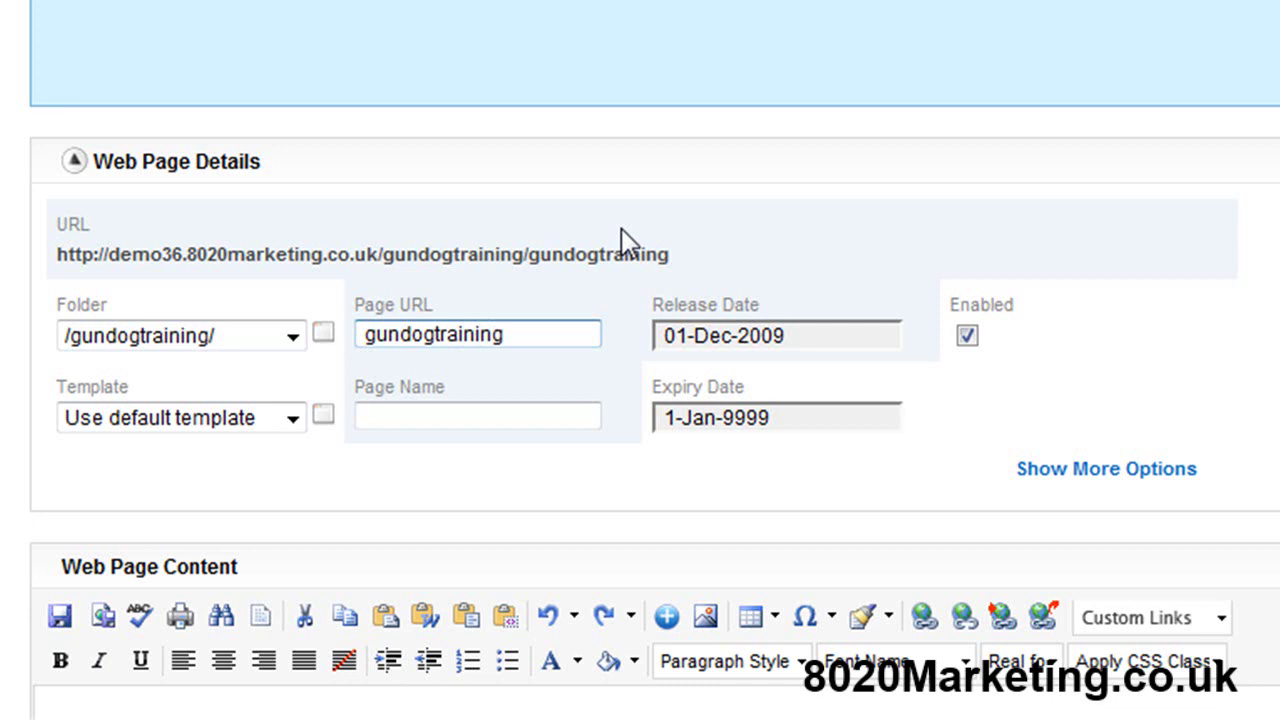
type("equipment")
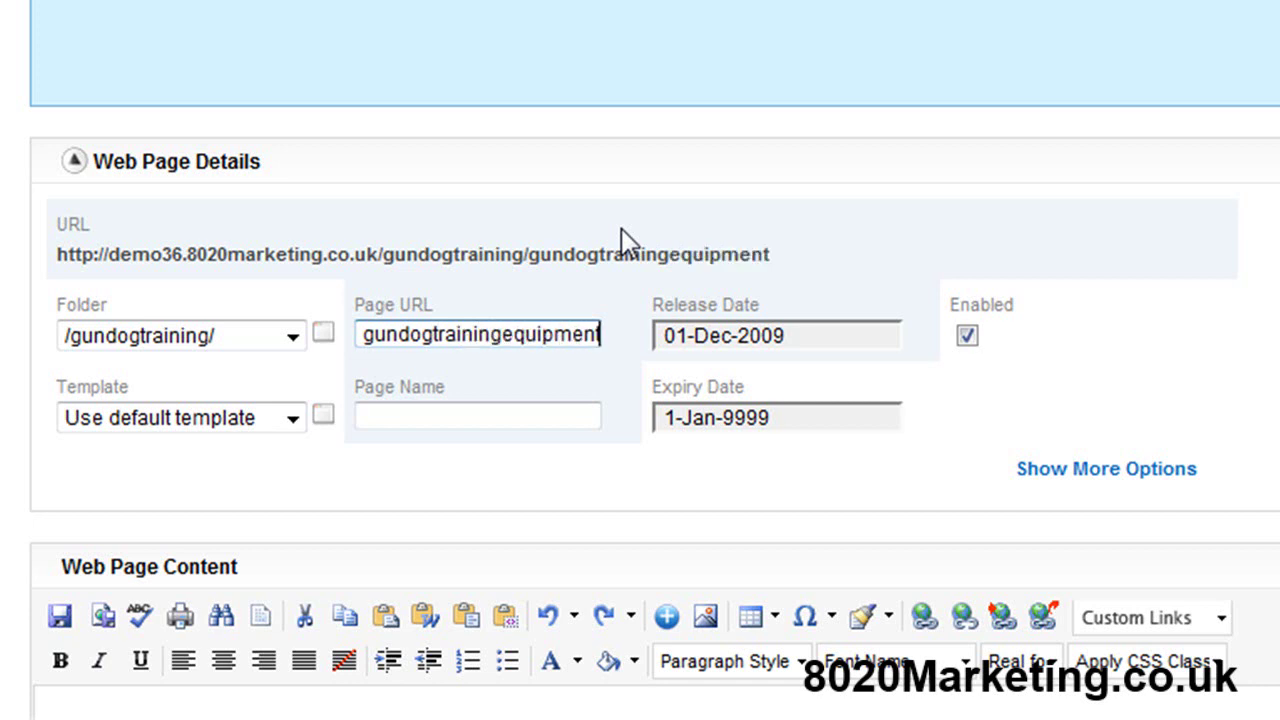
Separate the words in the page name with spaces so that it reads "gun dog training equipment"
left_click(430, 428)
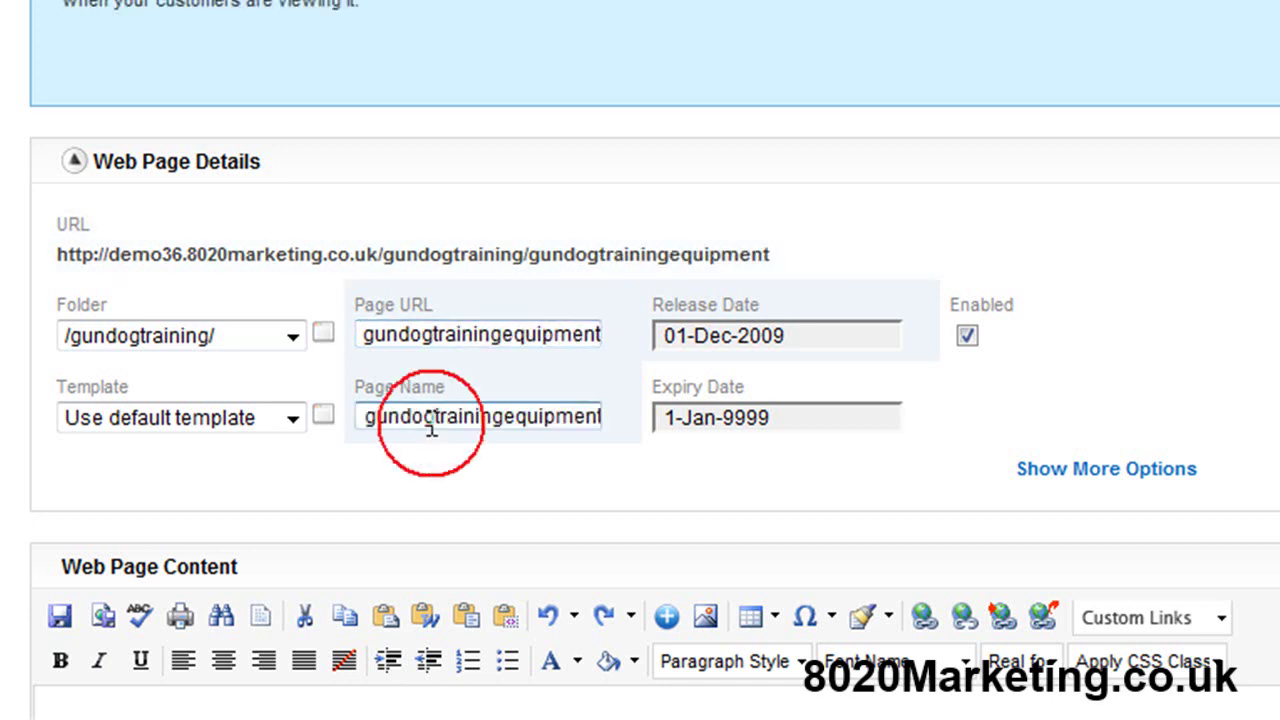
left_click(399, 418)
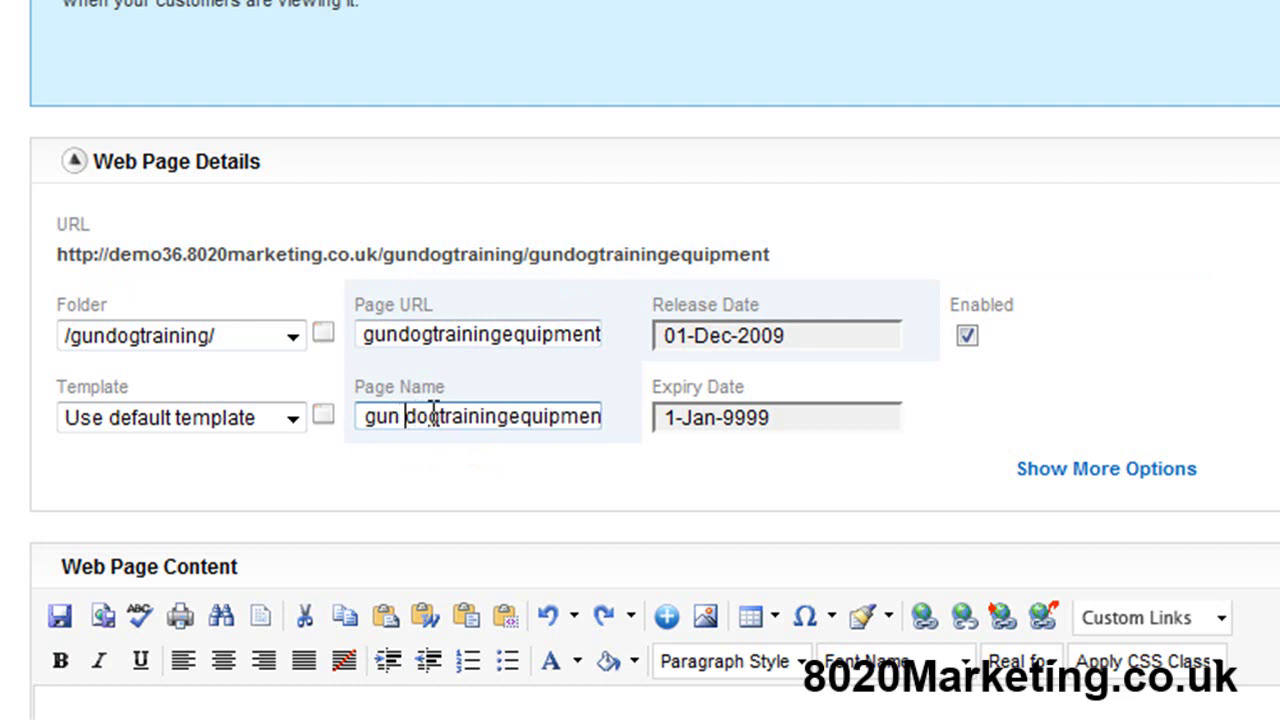
left_click(442, 416)
left_click(513, 416)
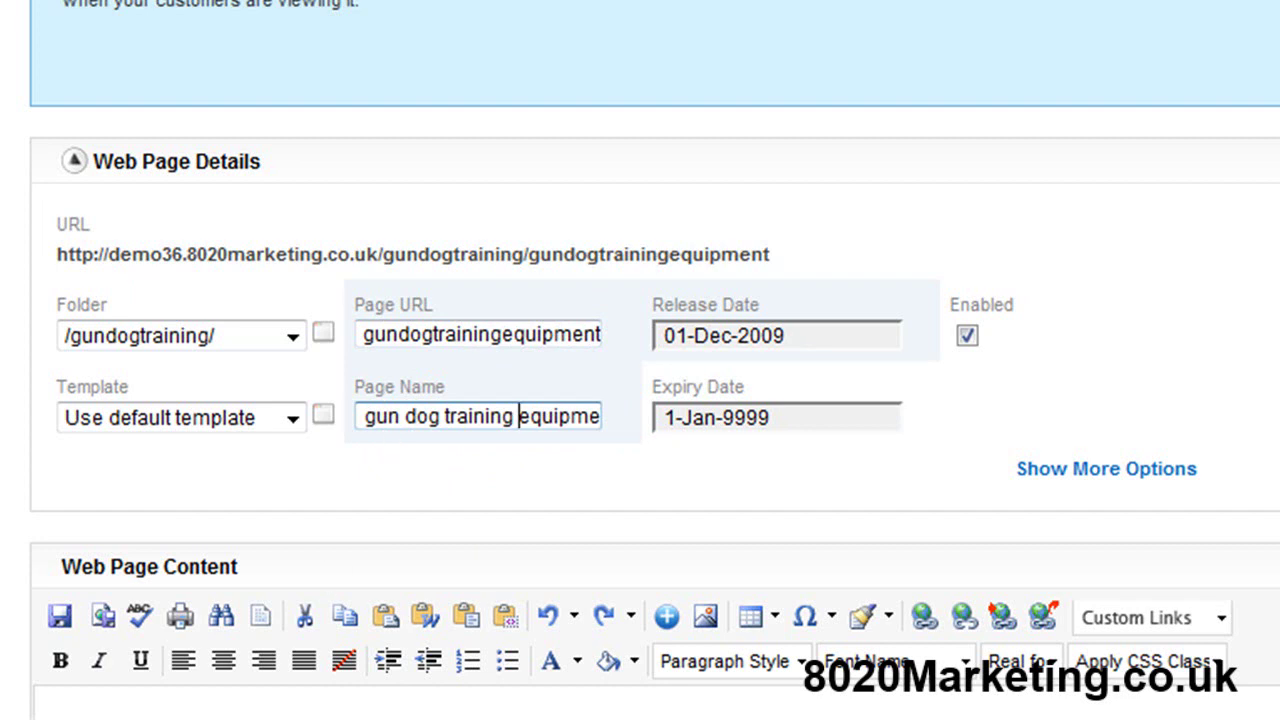
Copy the page name "gun dog training equipment" and paste it into the web page content
left_click(148, 705)
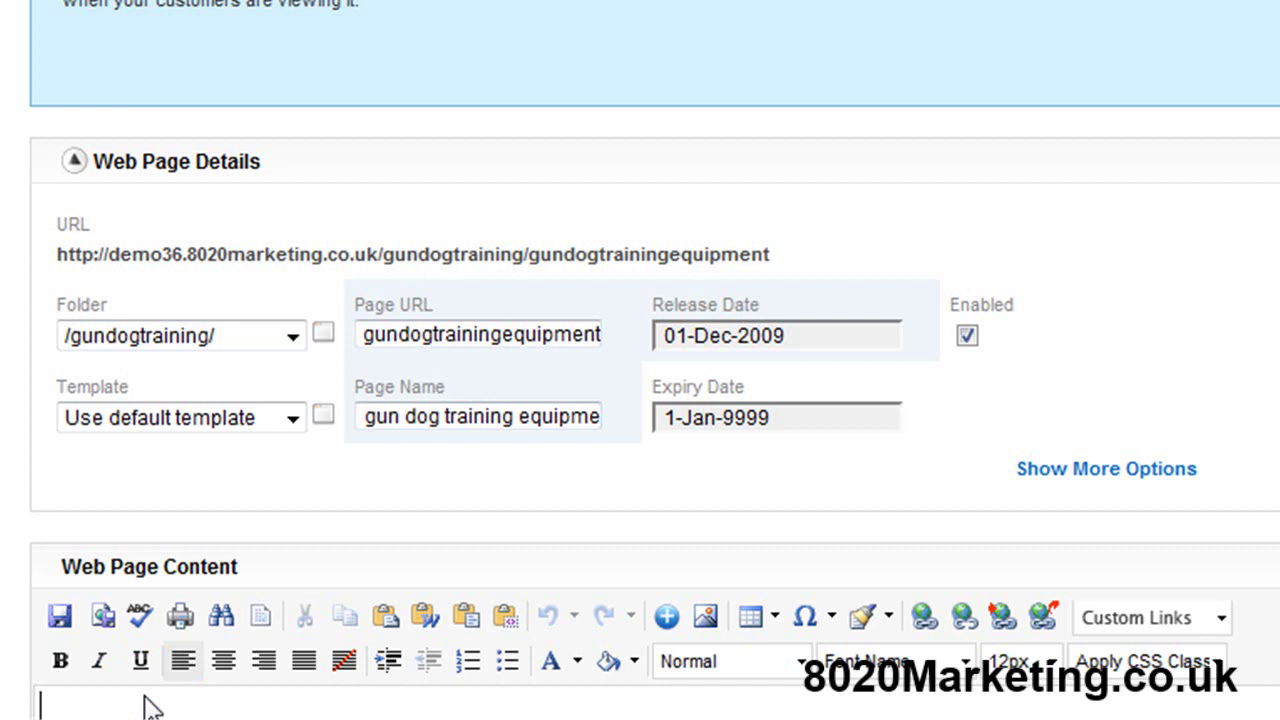
triple_click(465, 418)
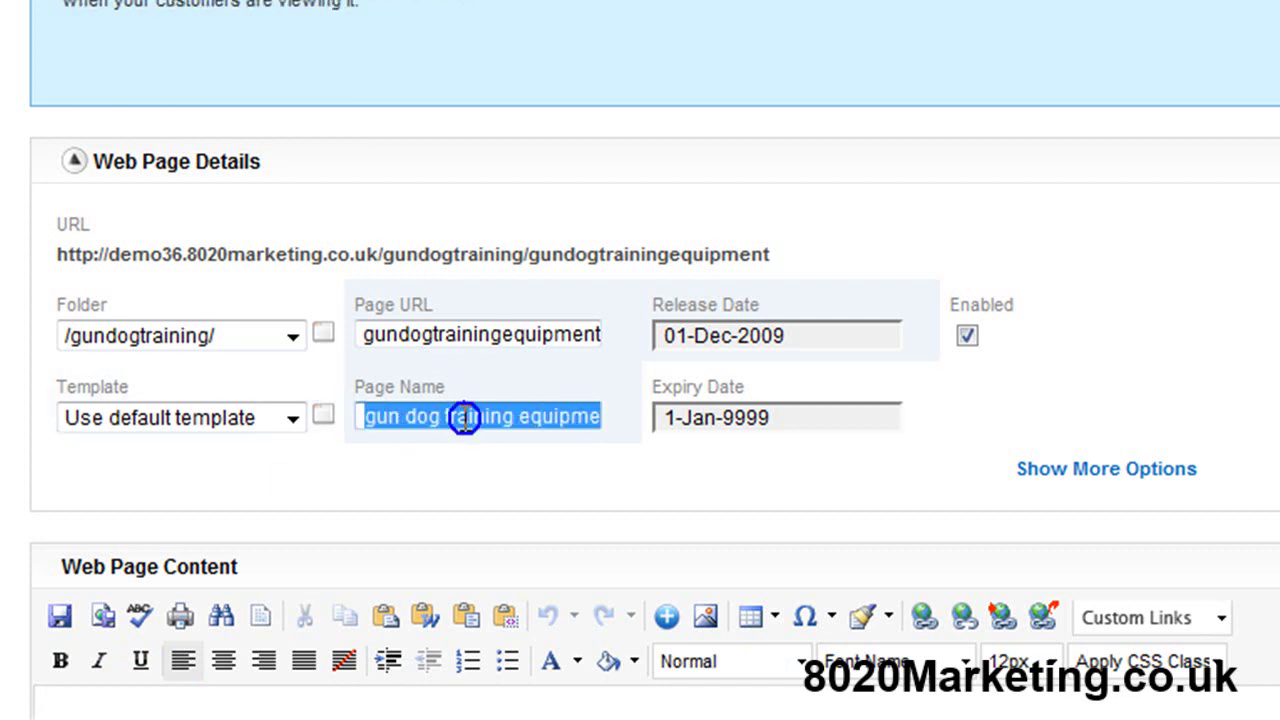
right_click(465, 418)
left_click(630, 3)
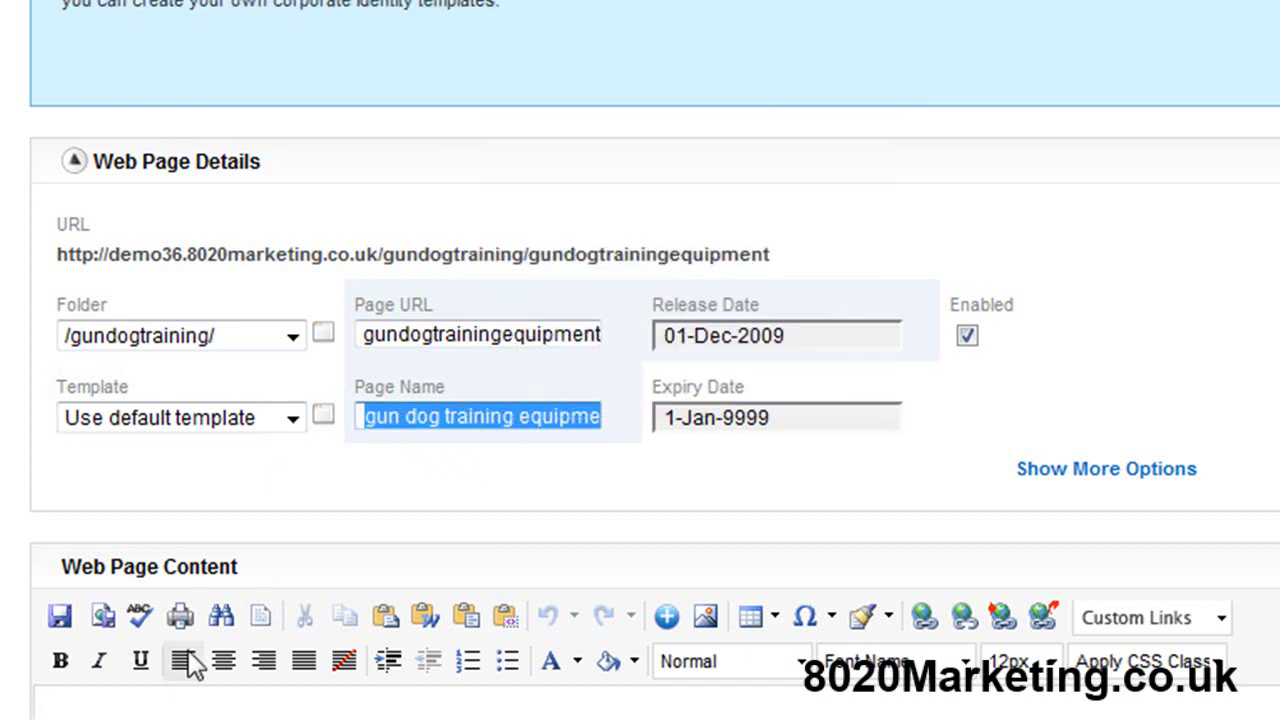
right_click(84, 703)
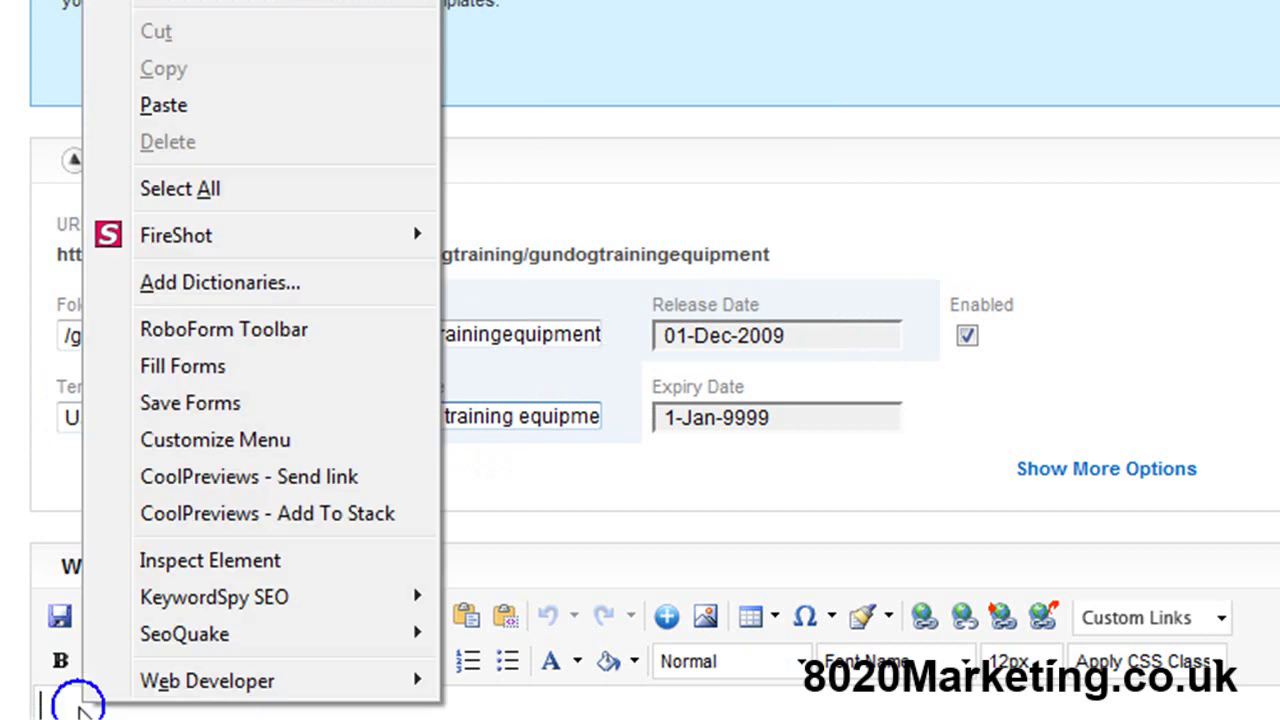
left_click(258, 116)
Save the new gun dog training equipment page without publishing it
scroll(470, 620, "down", 10)
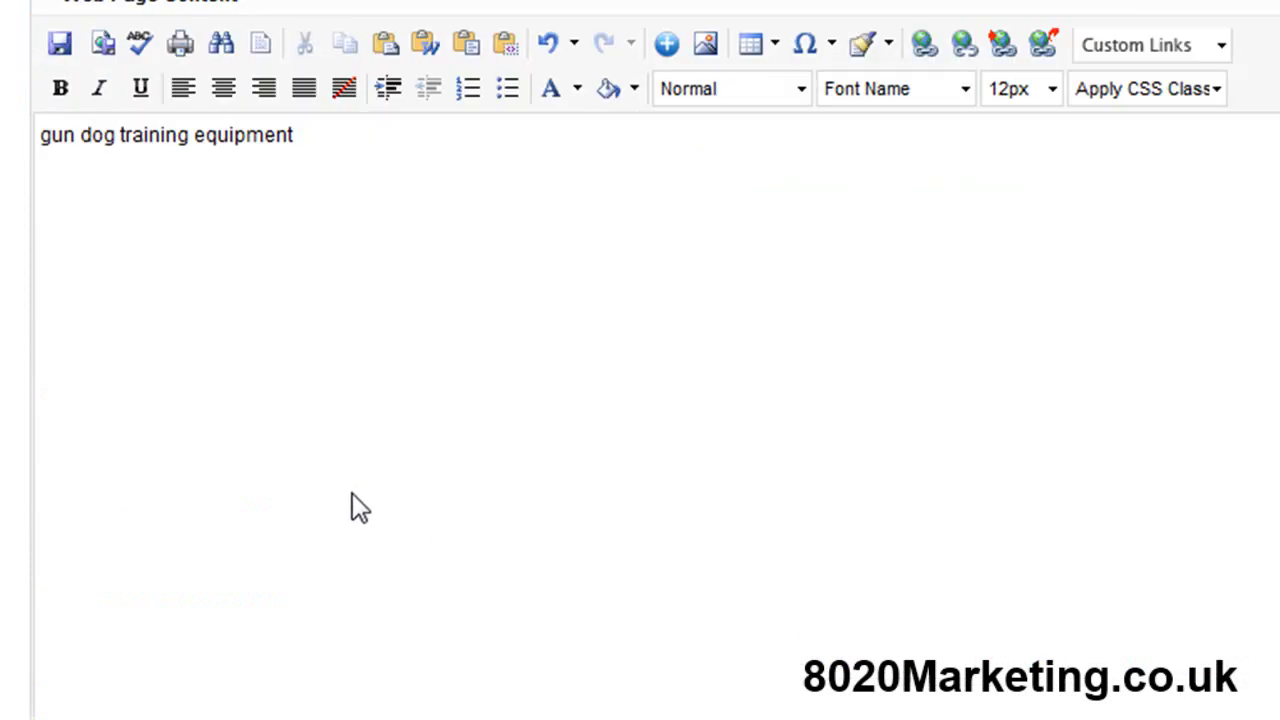
scroll(352, 493, "down", 5)
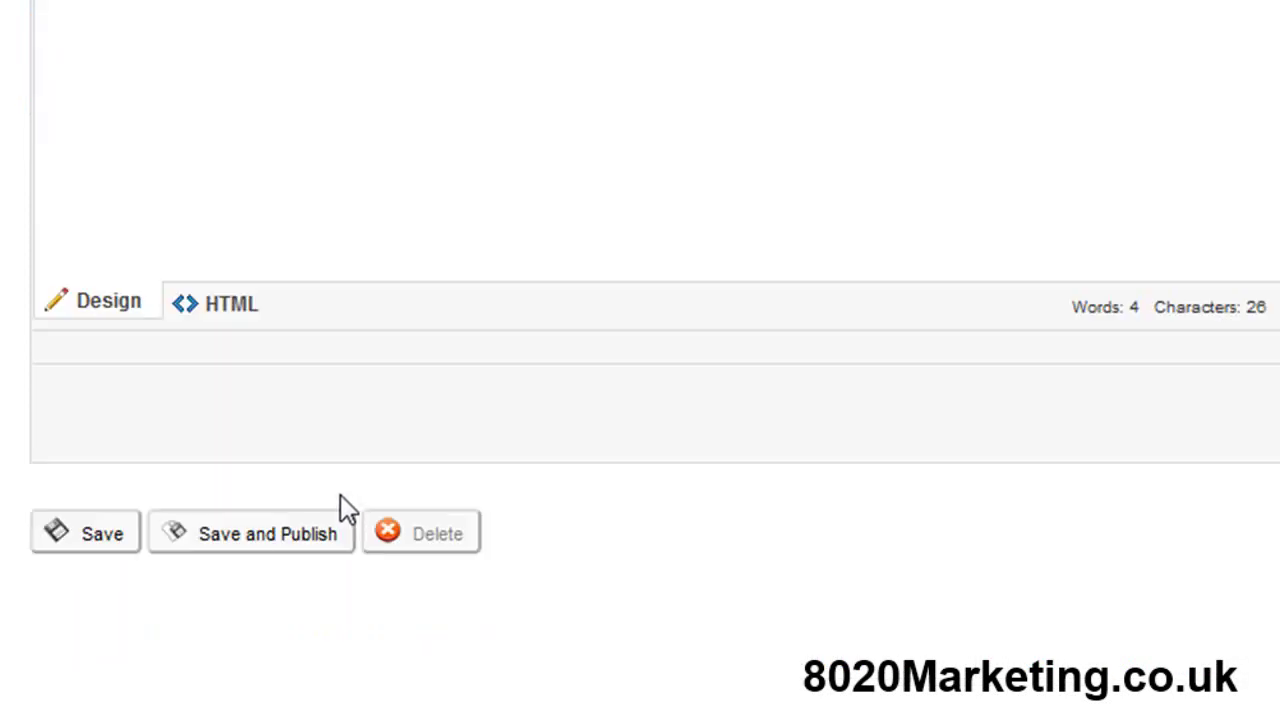
left_click(81, 533)
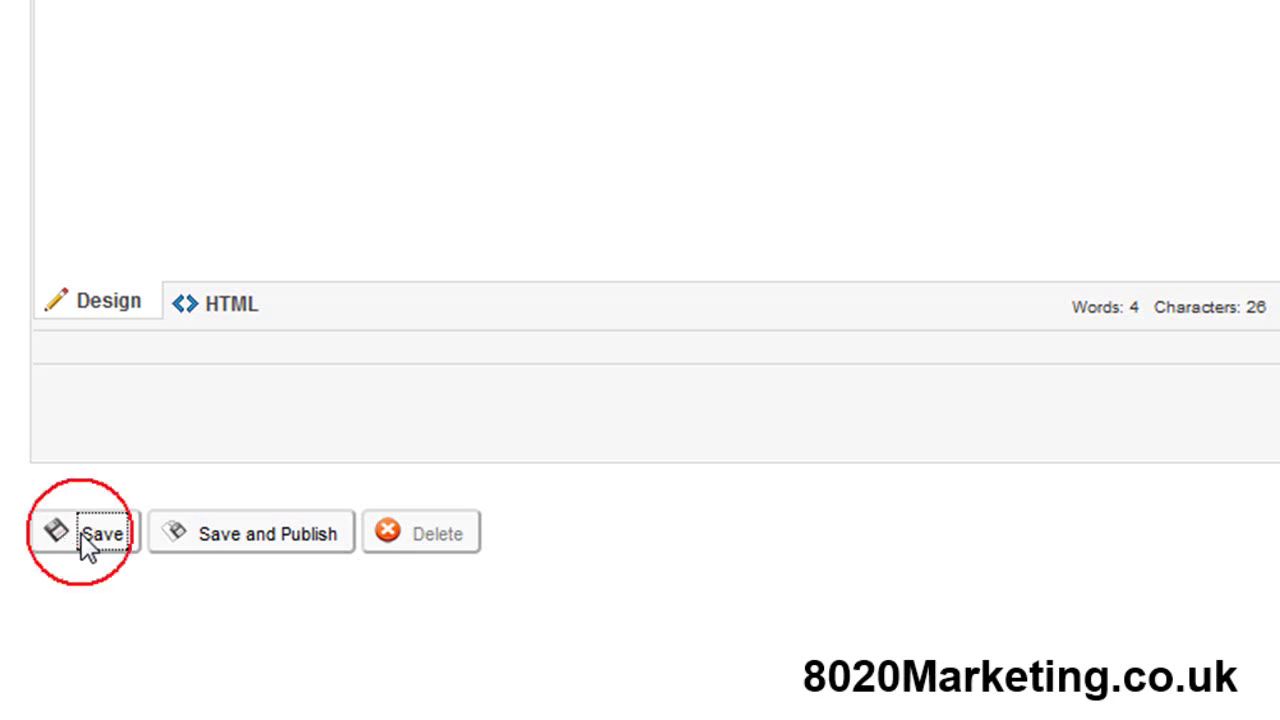
Open the "gun dog training equipment" page from the gundogtraining folder in the web page list and expand its details to examine the URL
scroll(205, 530, "up", 7)
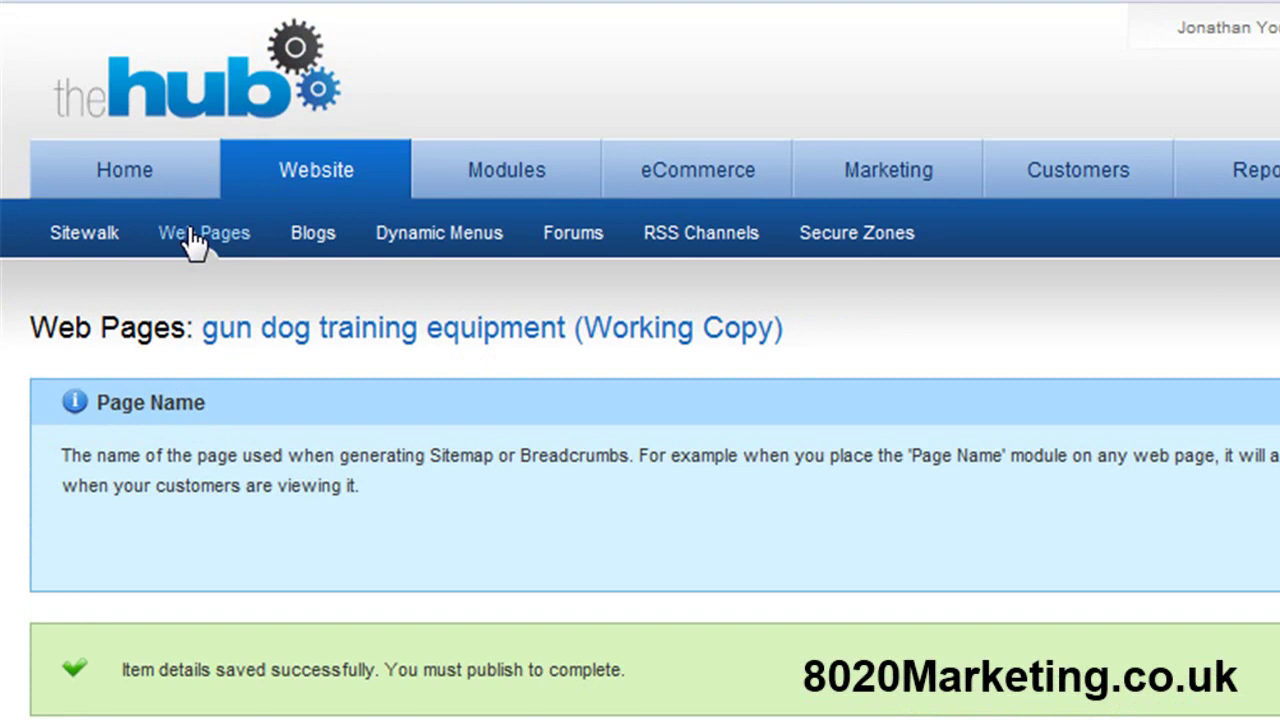
mouse_move(196, 246)
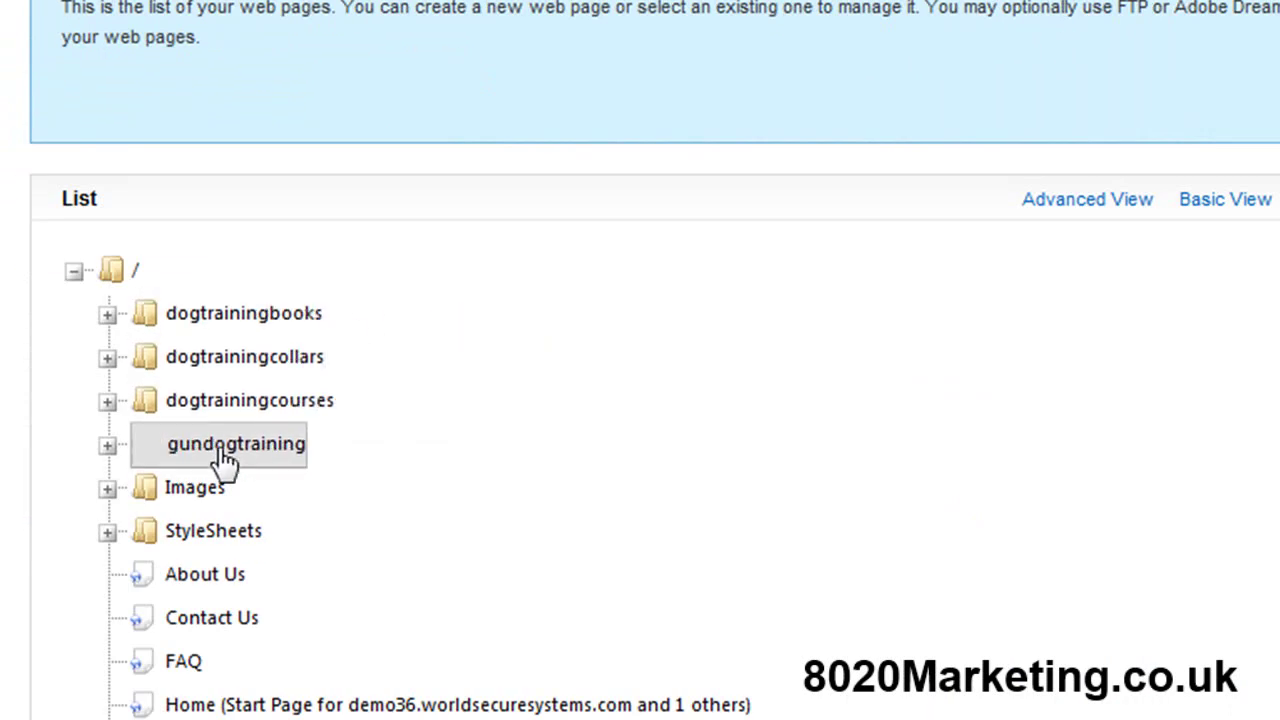
left_click(108, 446)
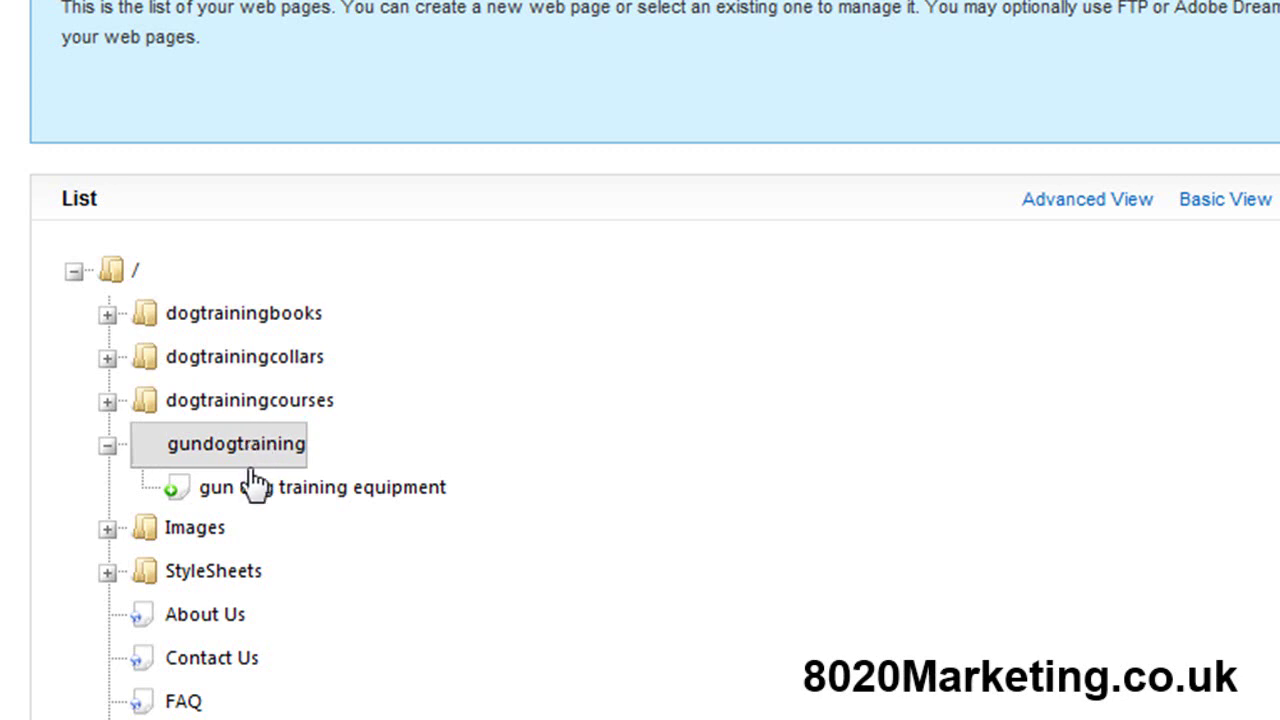
left_click(376, 470)
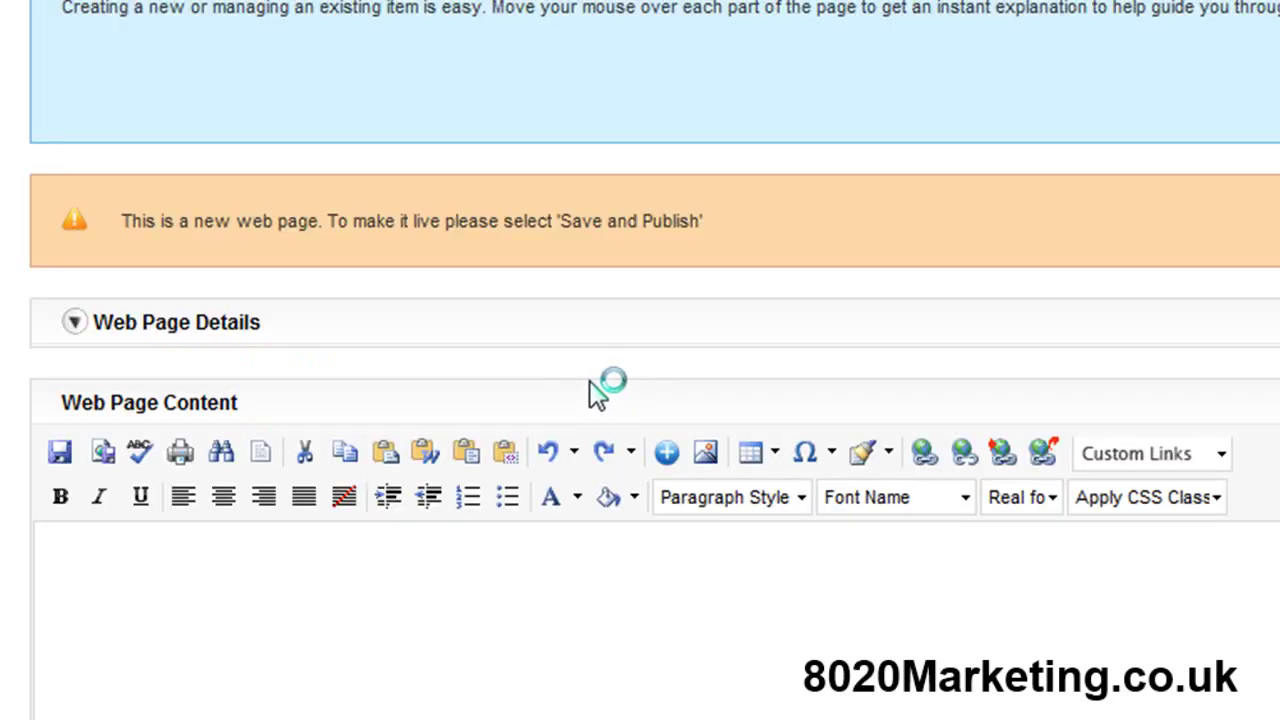
left_click(71, 321)
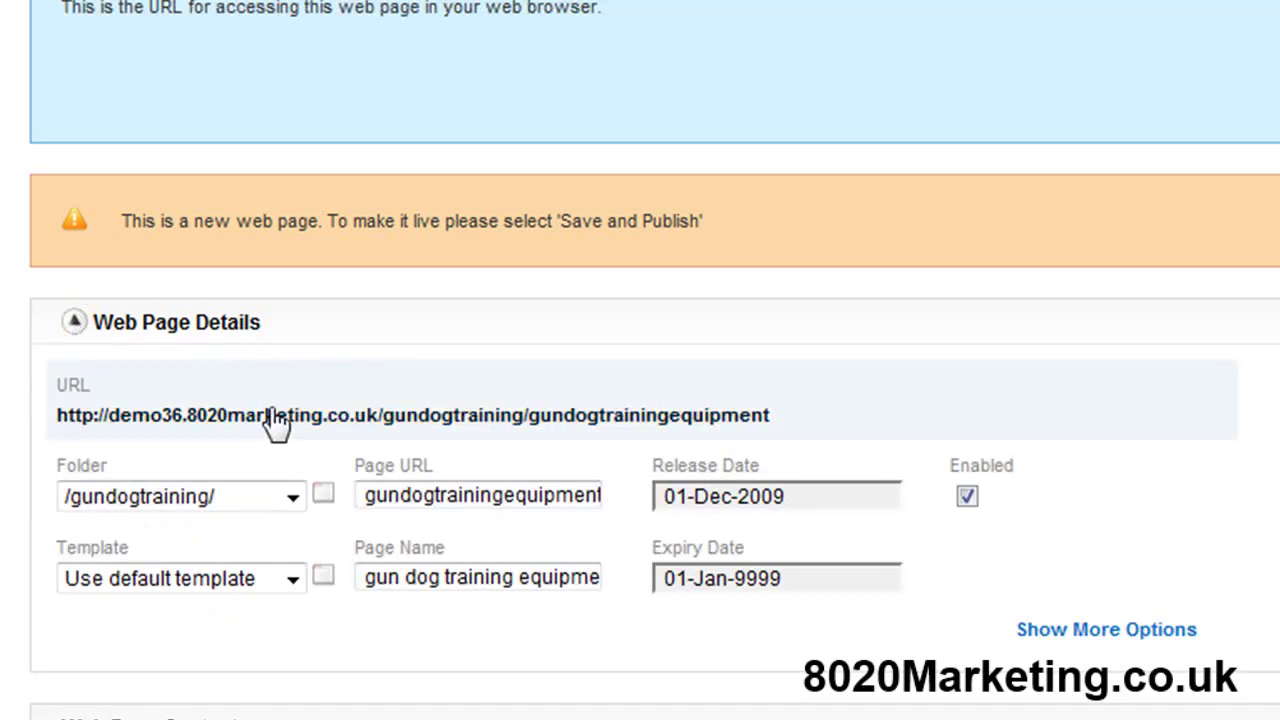